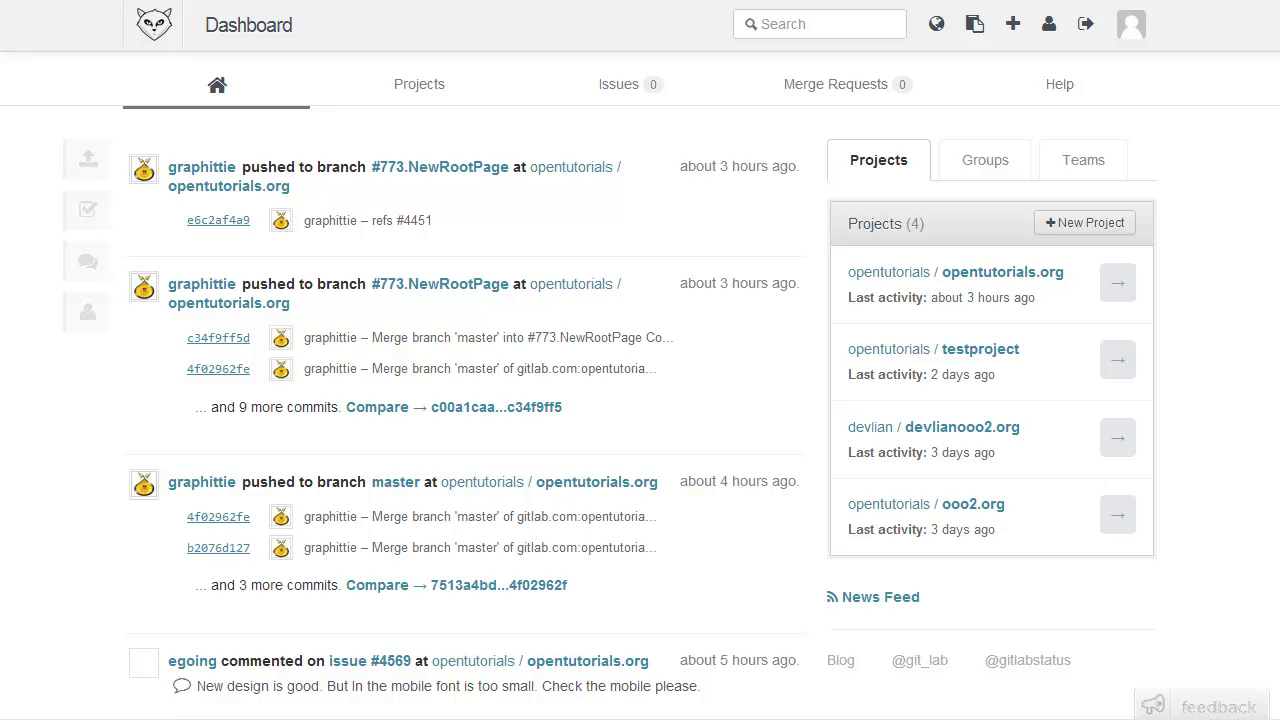
Look over the dashboard's assigned issues and project list, and examine the recent activity of the opentutorials.org project
left_click(163, 44)
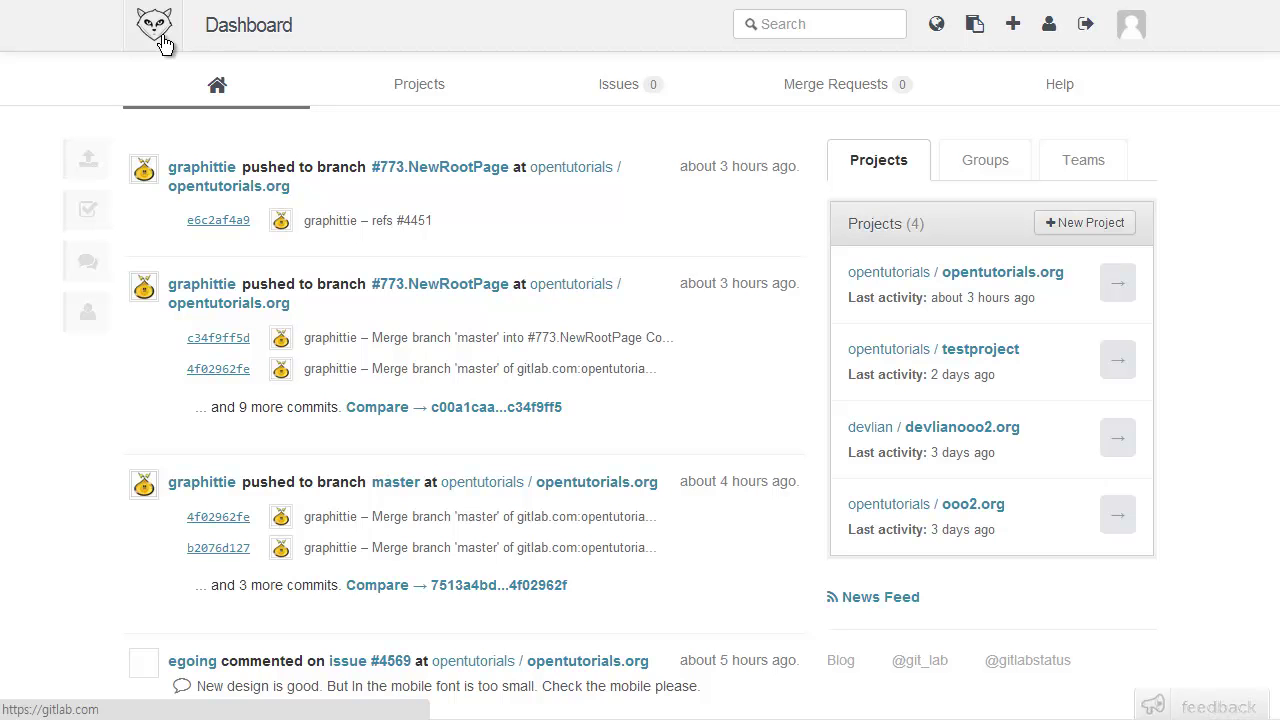
left_click(624, 94)
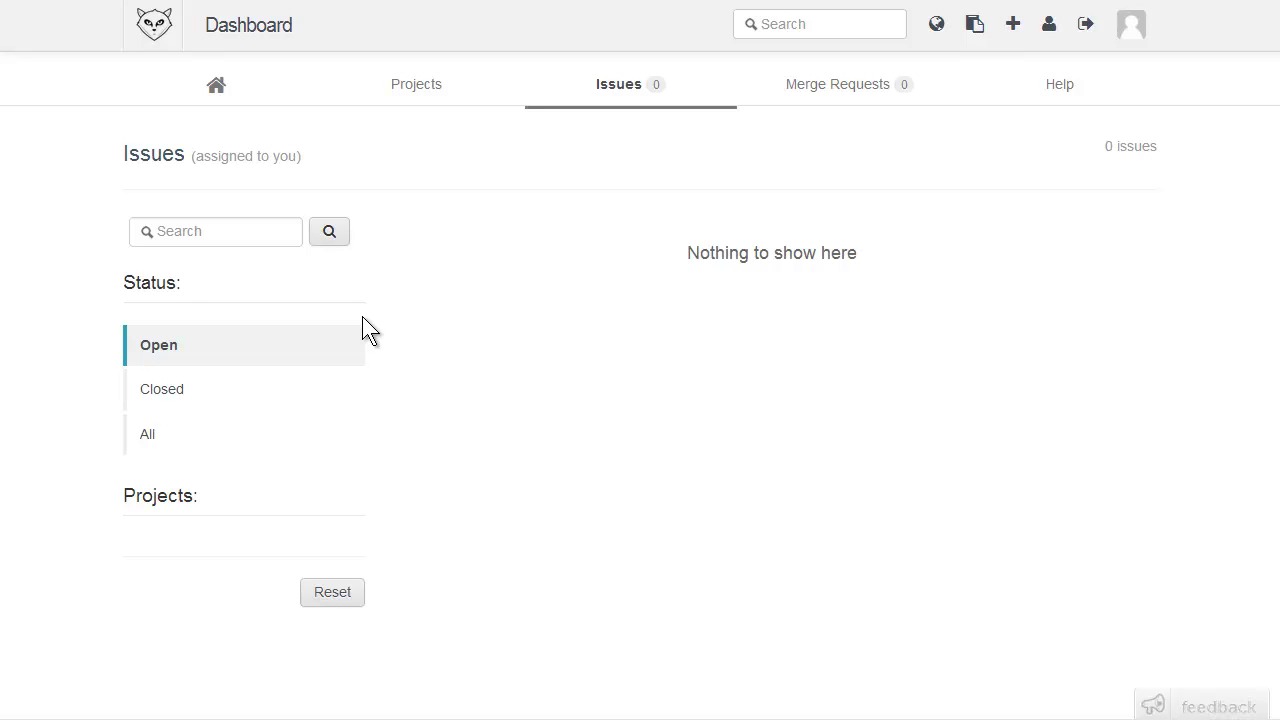
left_click(418, 96)
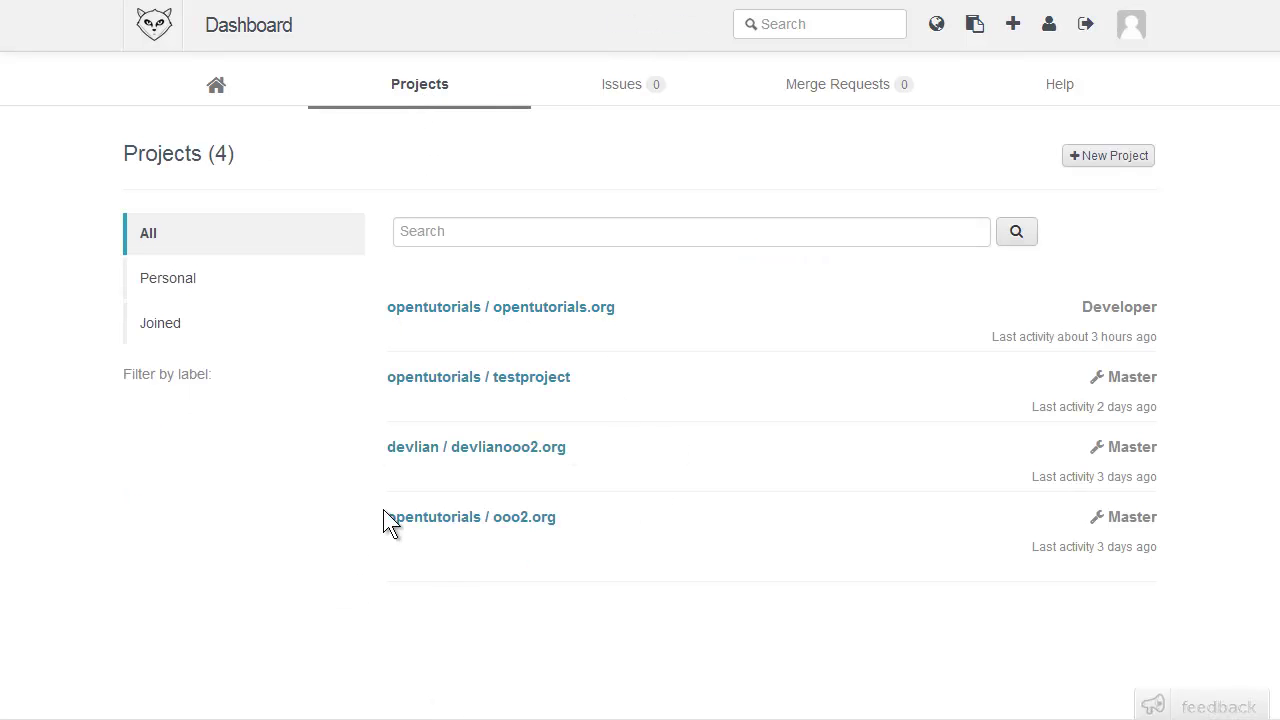
left_click(570, 316)
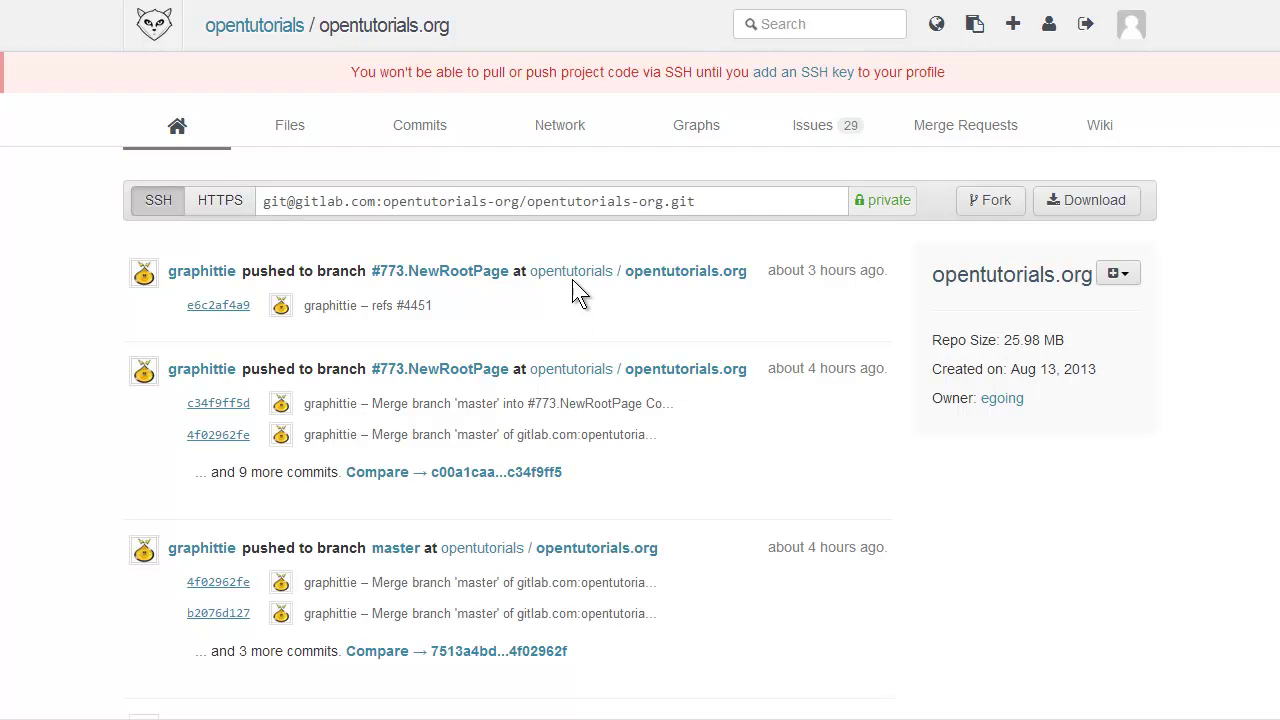
scroll(572, 279, "down", 3)
scroll(572, 279, "up", 3)
Review the opentutorials.org project's issues filtered by closed, assigned to me and created by me, finishing on the open issues
left_click(816, 146)
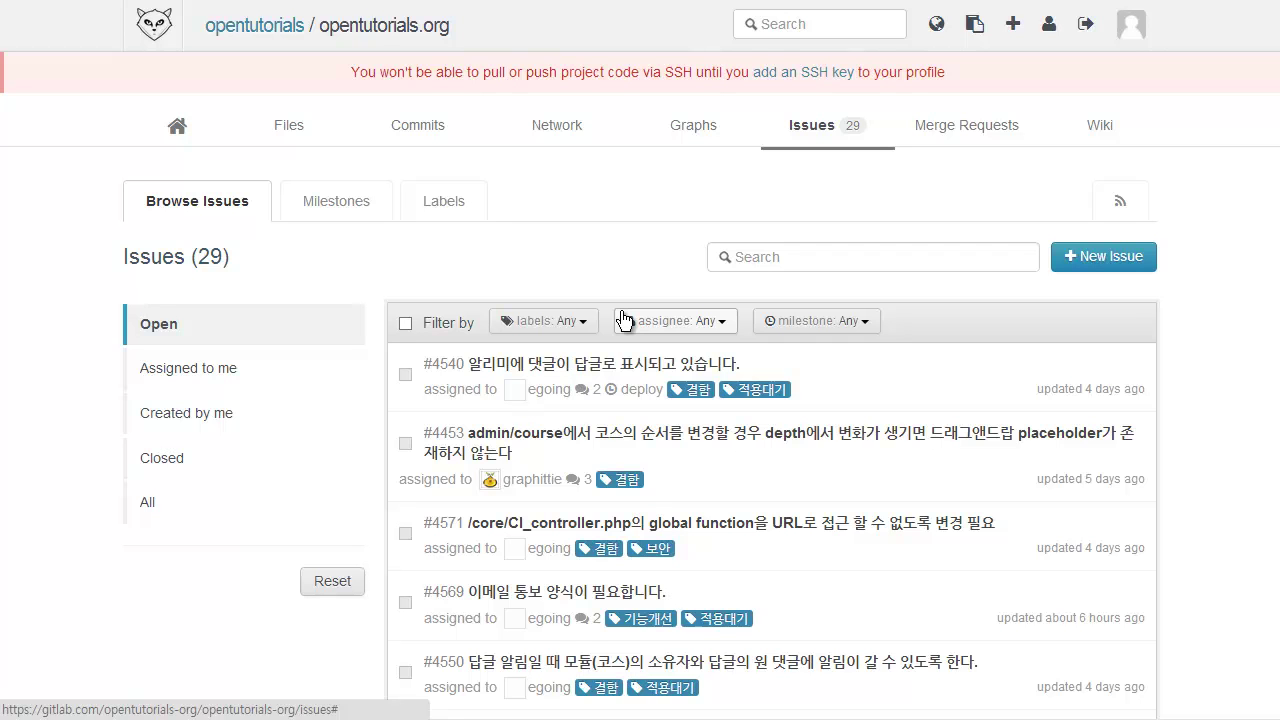
left_click(196, 473)
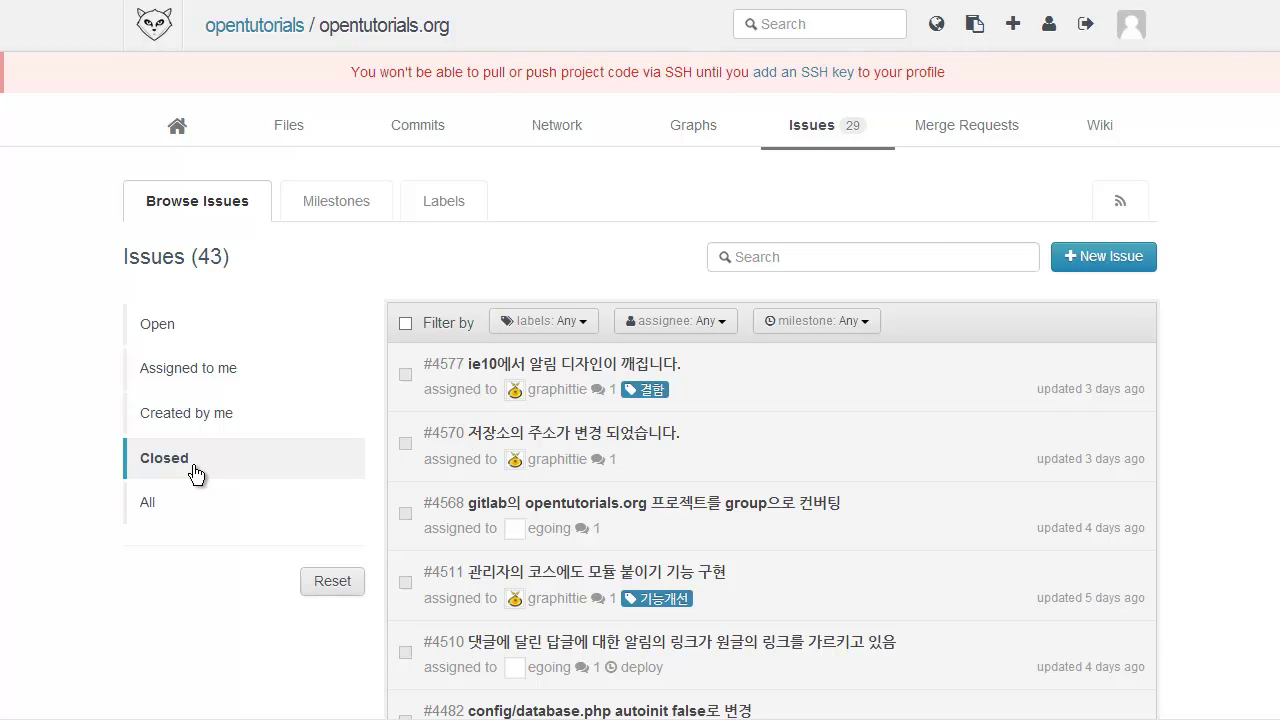
left_click(195, 389)
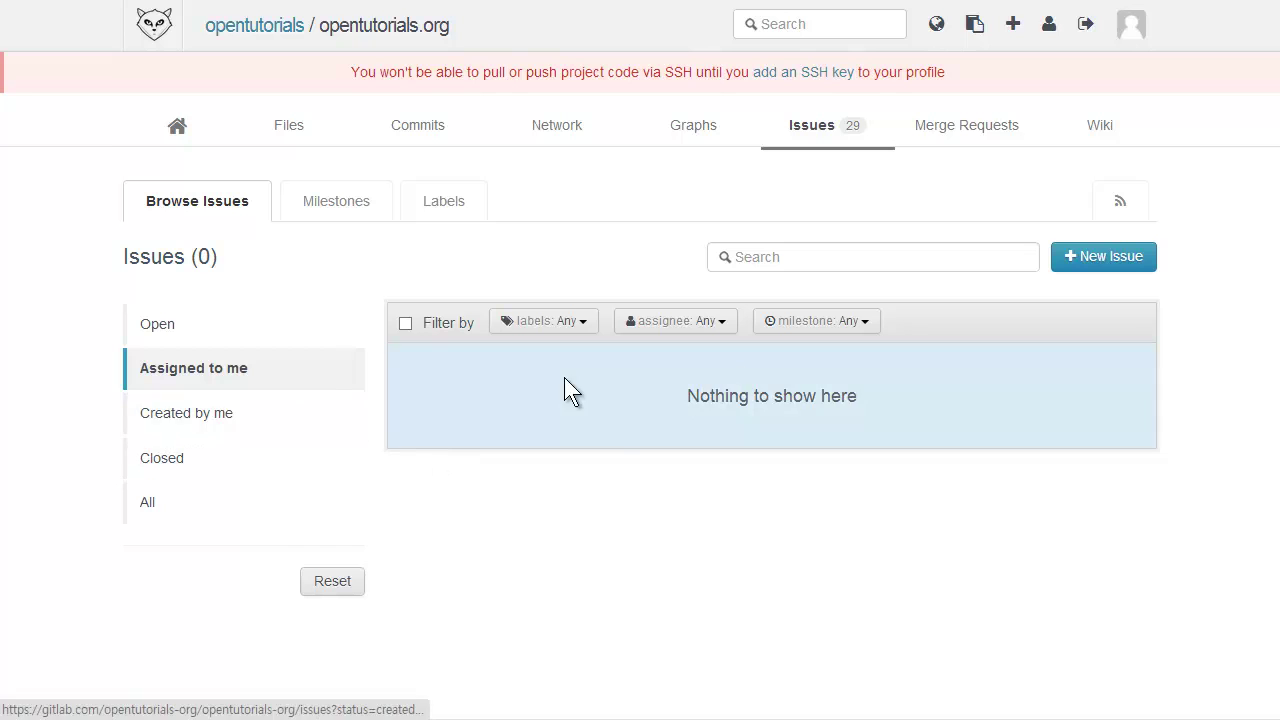
left_click(208, 424)
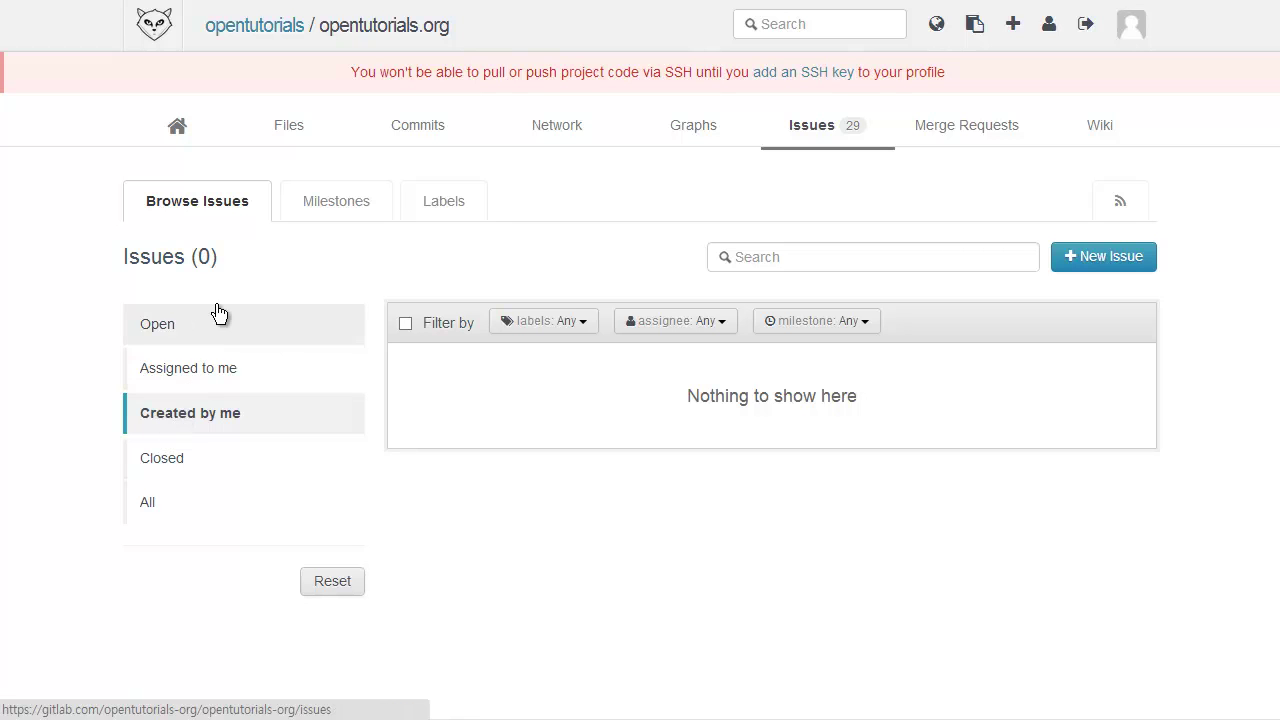
left_click(209, 202)
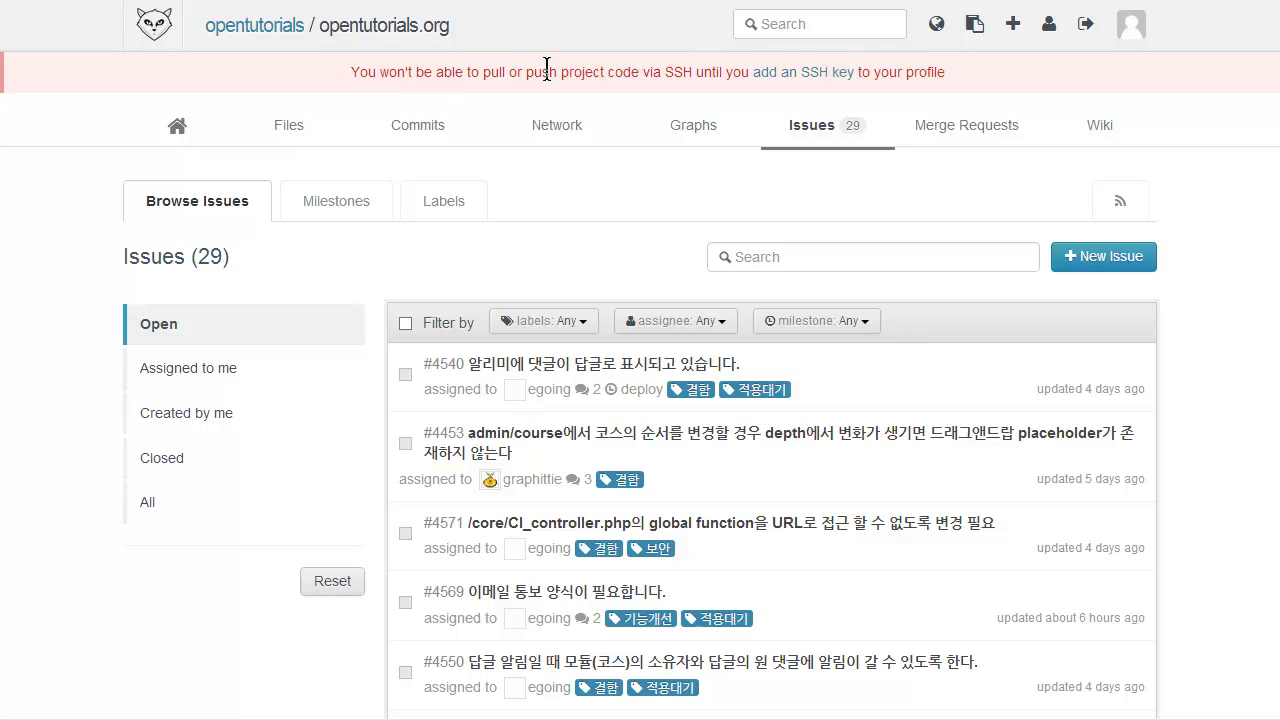
Go back to the dashboard's project list and open the issue list of opentutorials / testproject
left_click(153, 38)
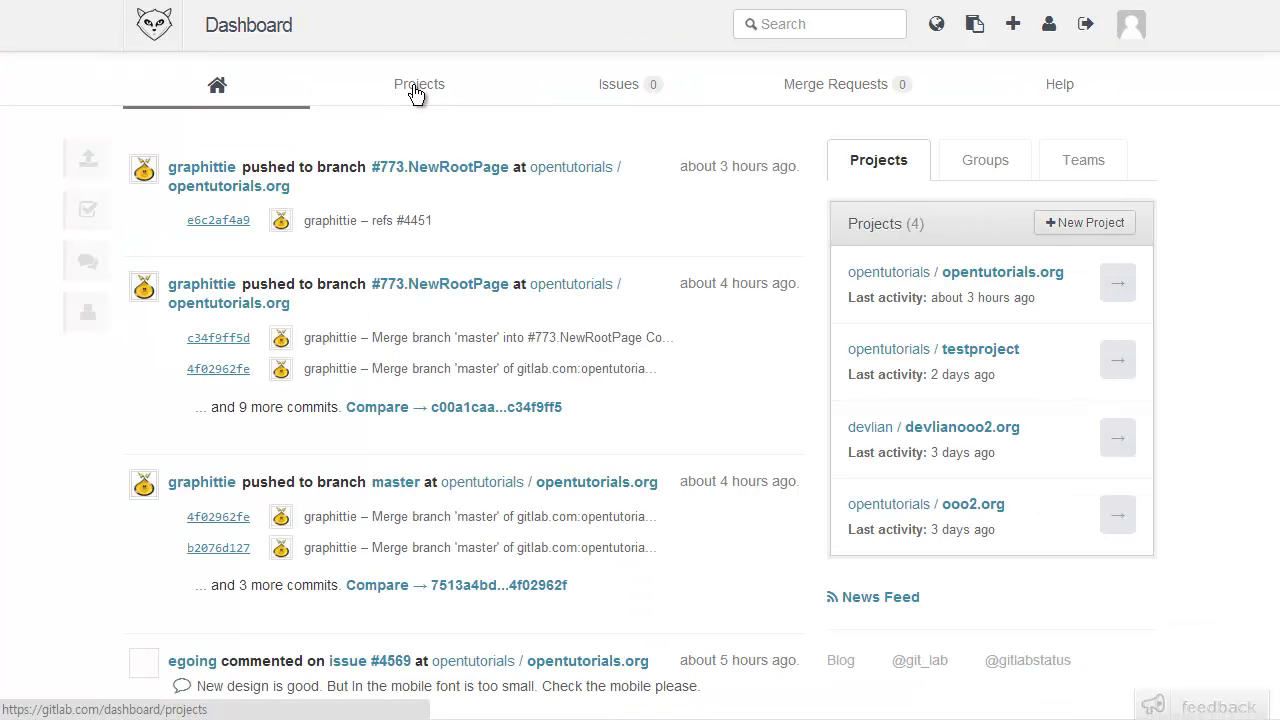
left_click(416, 94)
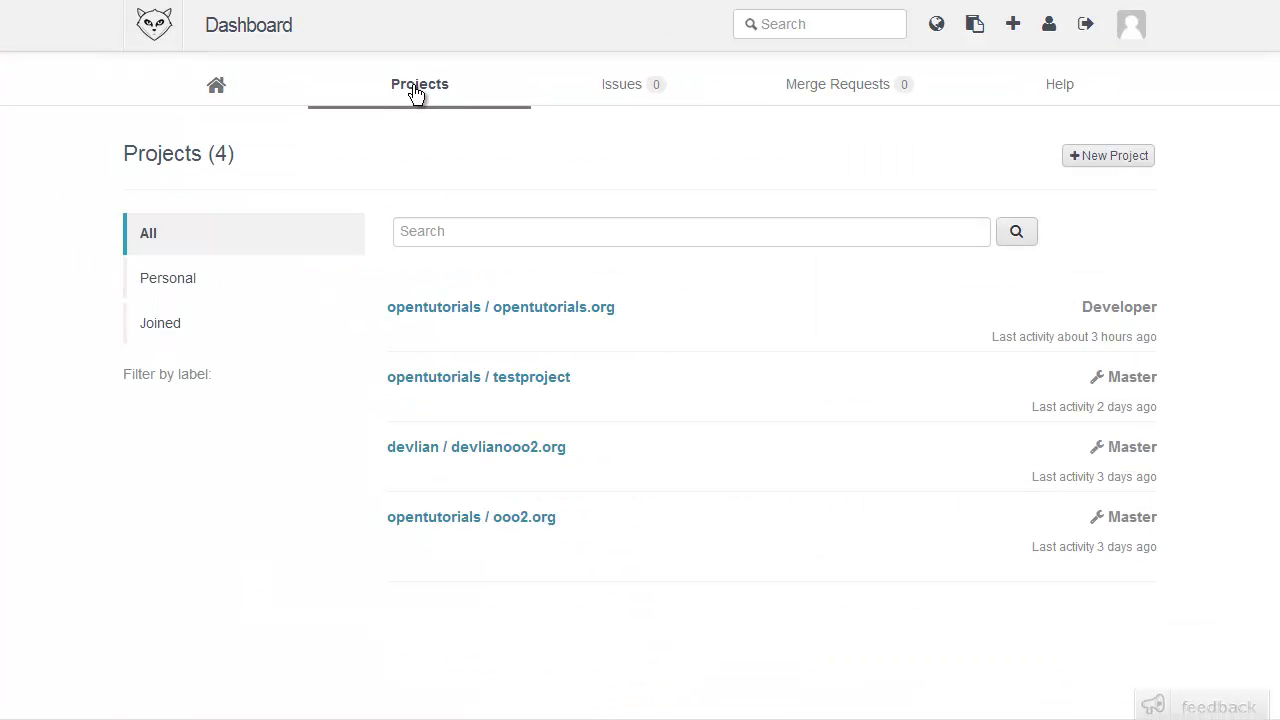
left_click(537, 385)
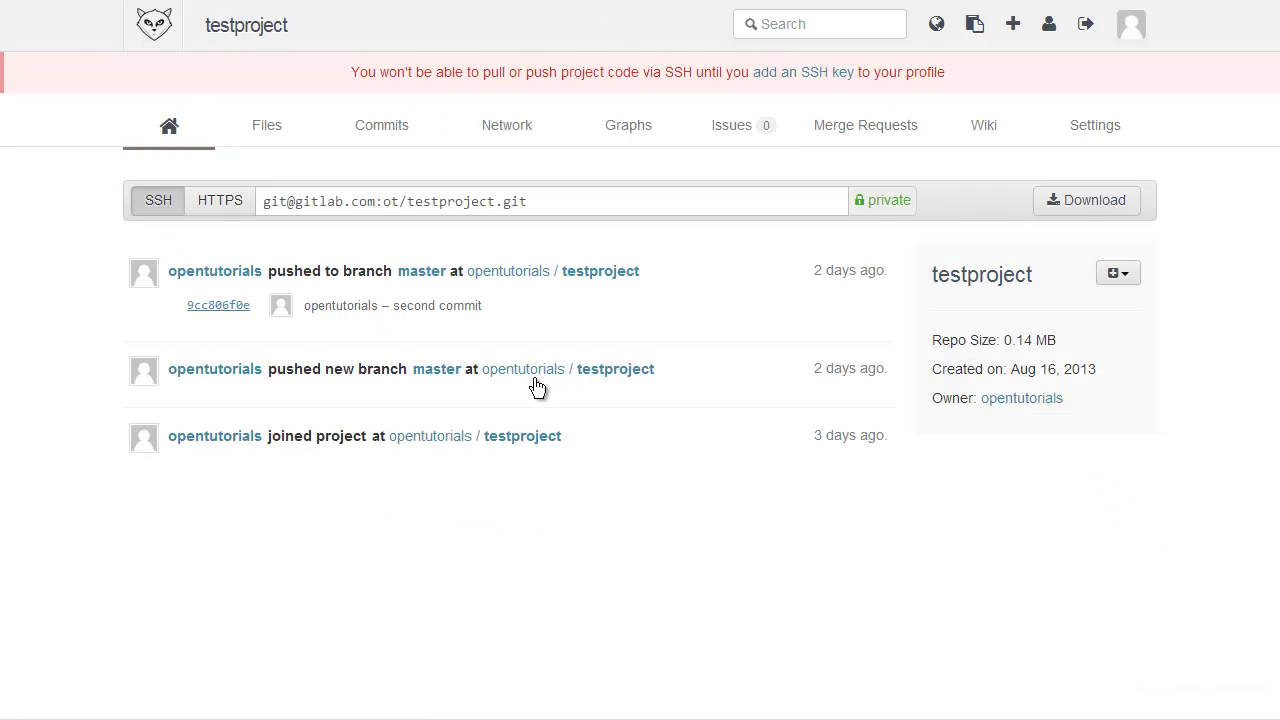
left_click(757, 133)
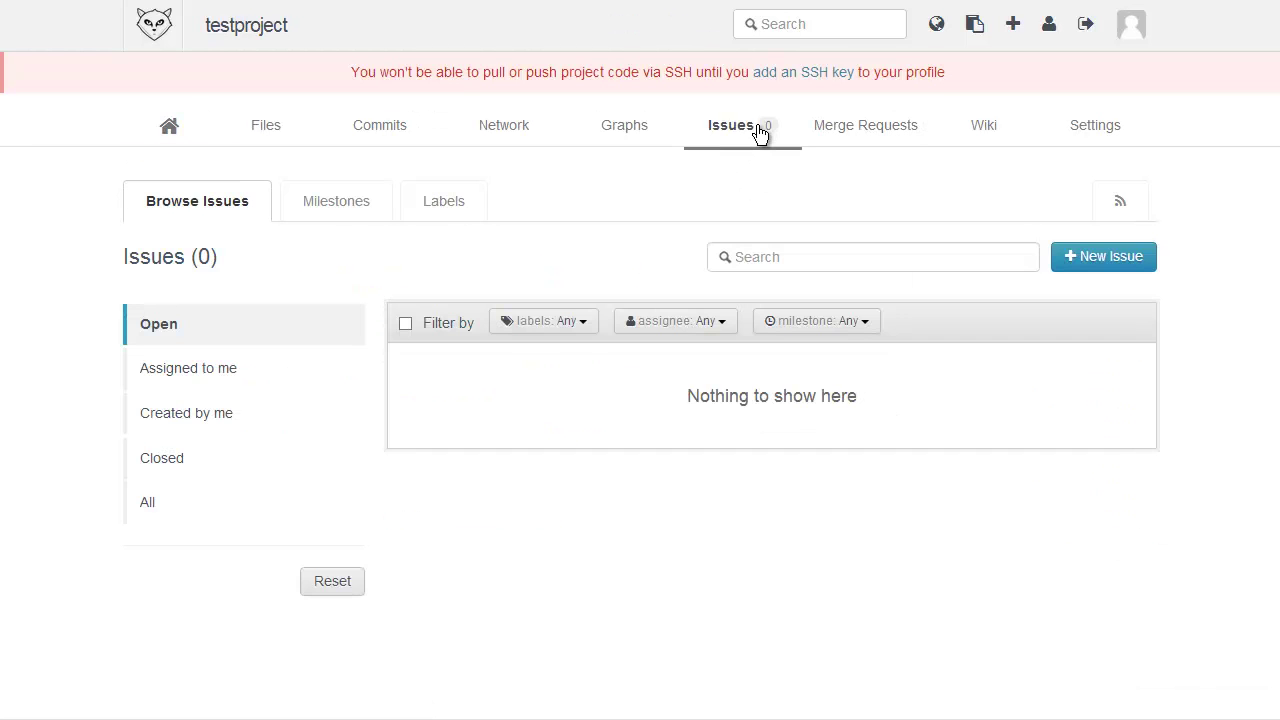
Start a new issue in testproject with the subject "gitlab 수업 만들기"
left_click(1100, 268)
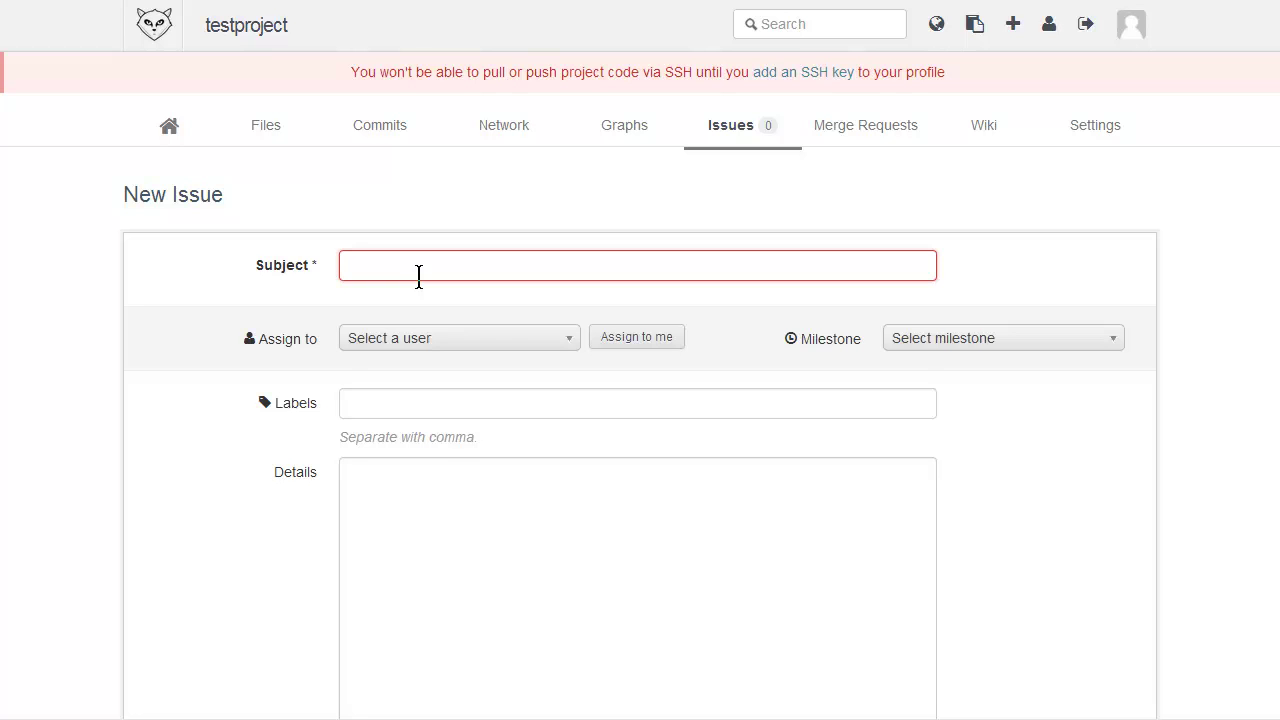
left_click(419, 277)
type("gitlab 수업")
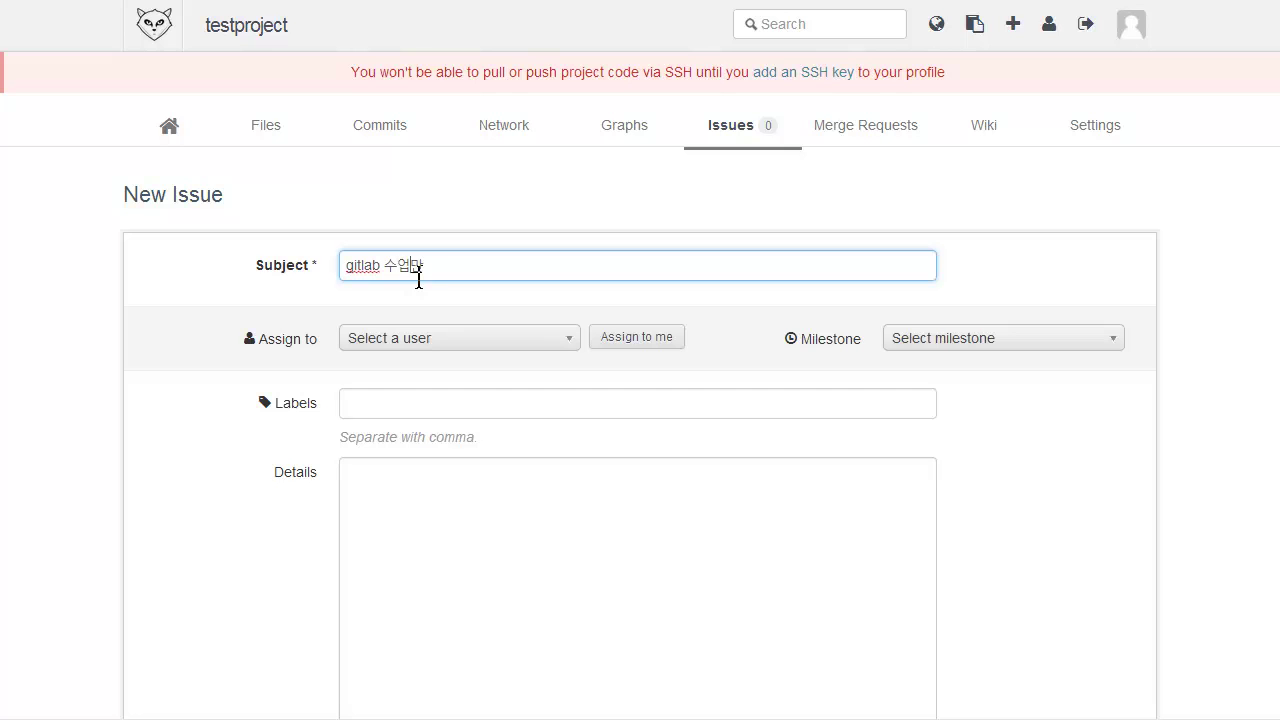
type(" 만들기")
Try assigning the new issue to yourself, and set the assignee to the first listed project member instead
scroll(419, 280, "down", 1)
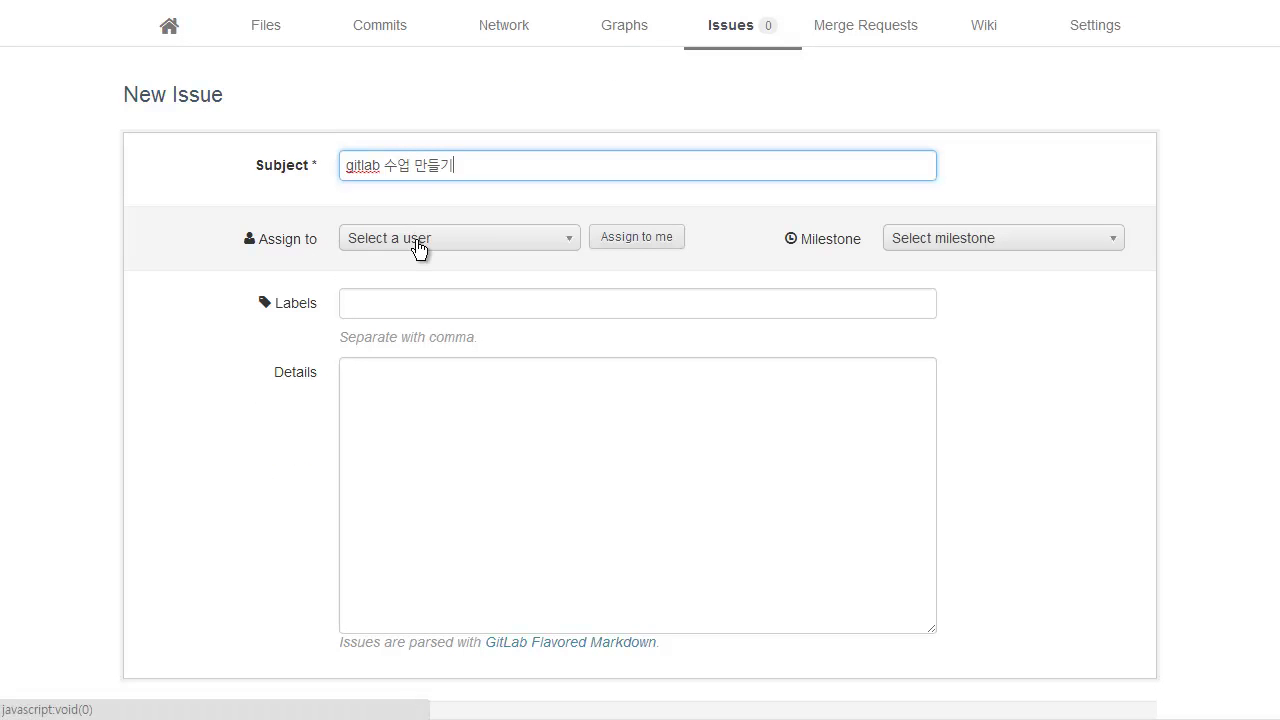
left_click(418, 249)
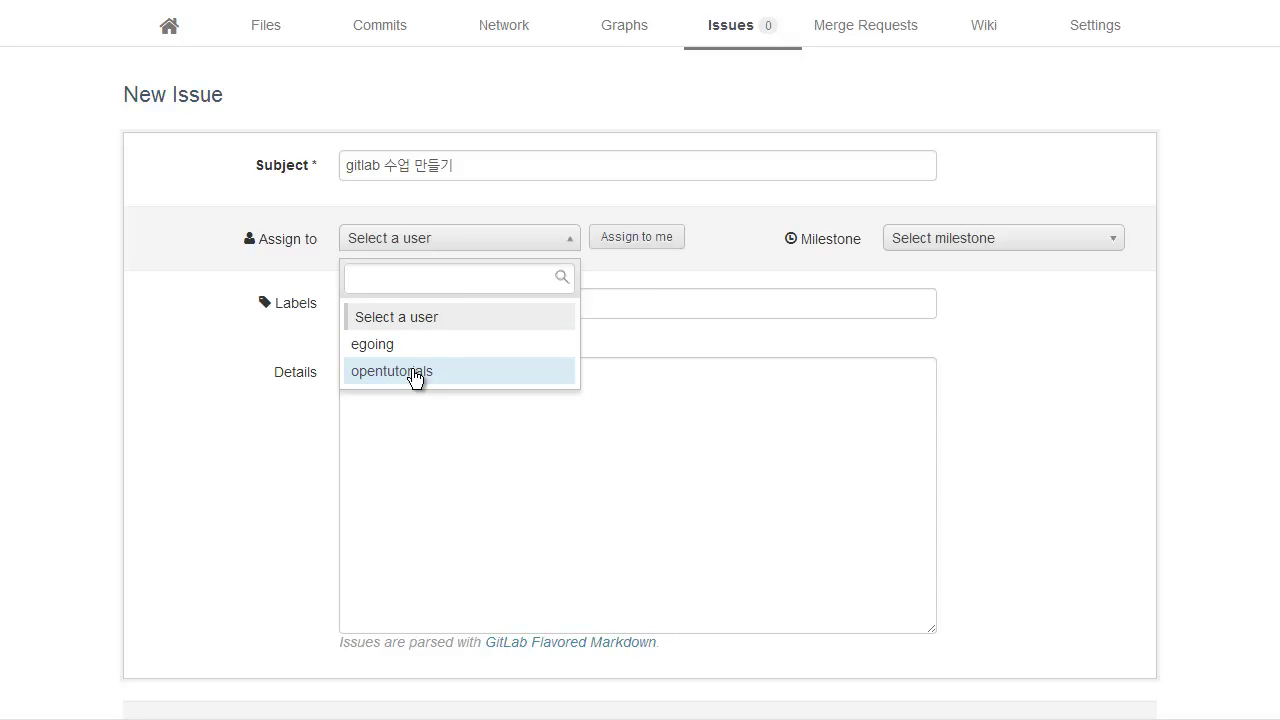
left_click(414, 374)
left_click(537, 246)
left_click(507, 316)
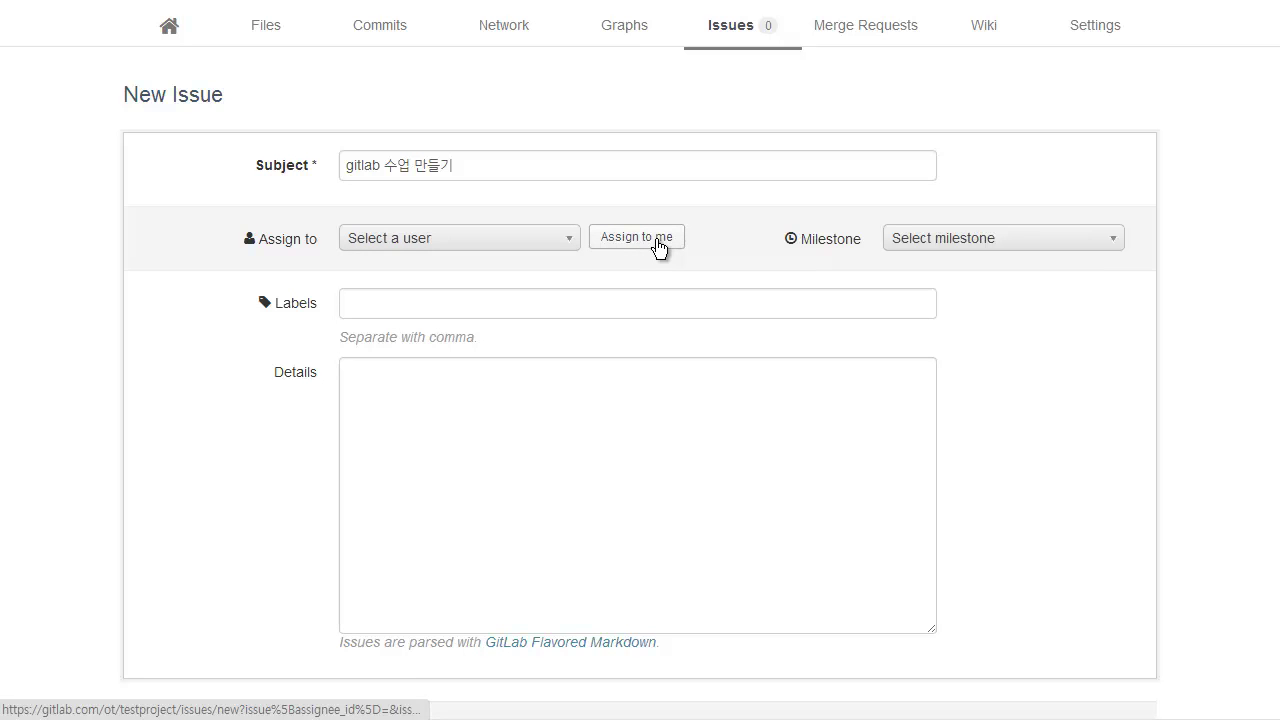
left_click(659, 248)
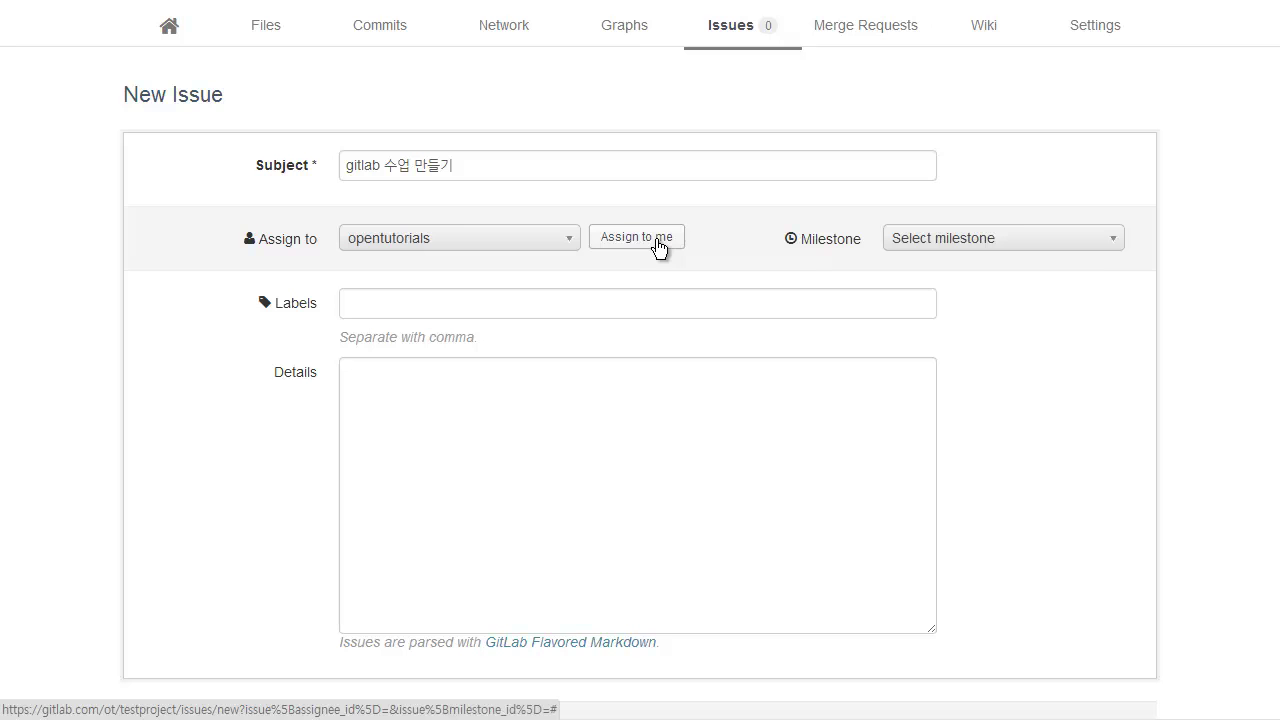
left_click(519, 244)
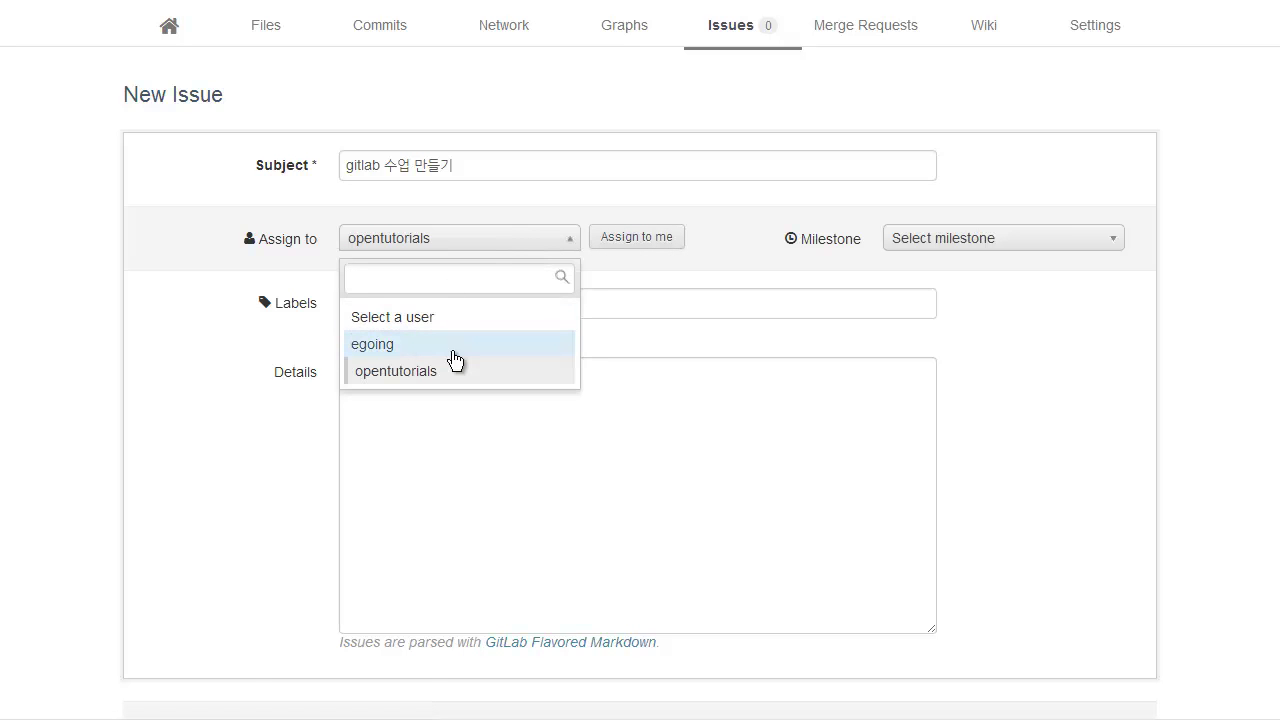
left_click(449, 344)
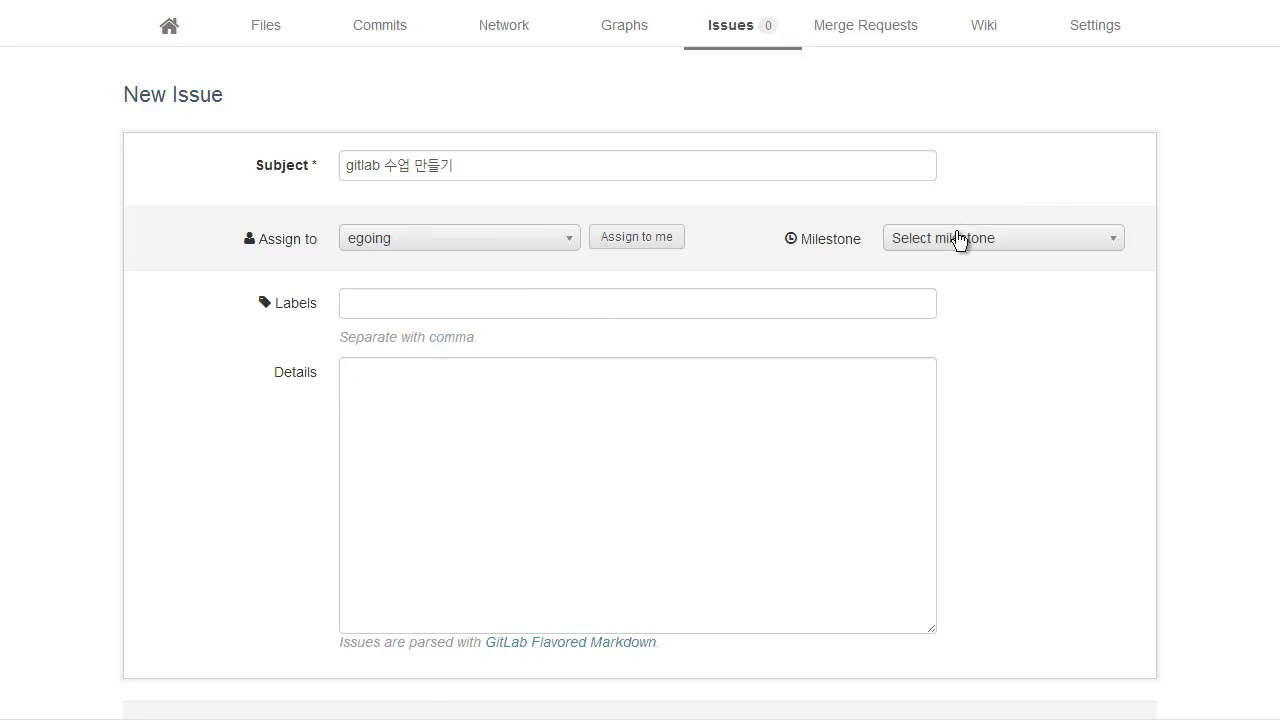
Check the milestone choices without selecting one, and enter the labels "개선사항, 결함, bug, enhancement" for the issue
left_click(957, 240)
left_click(957, 237)
left_click(691, 295)
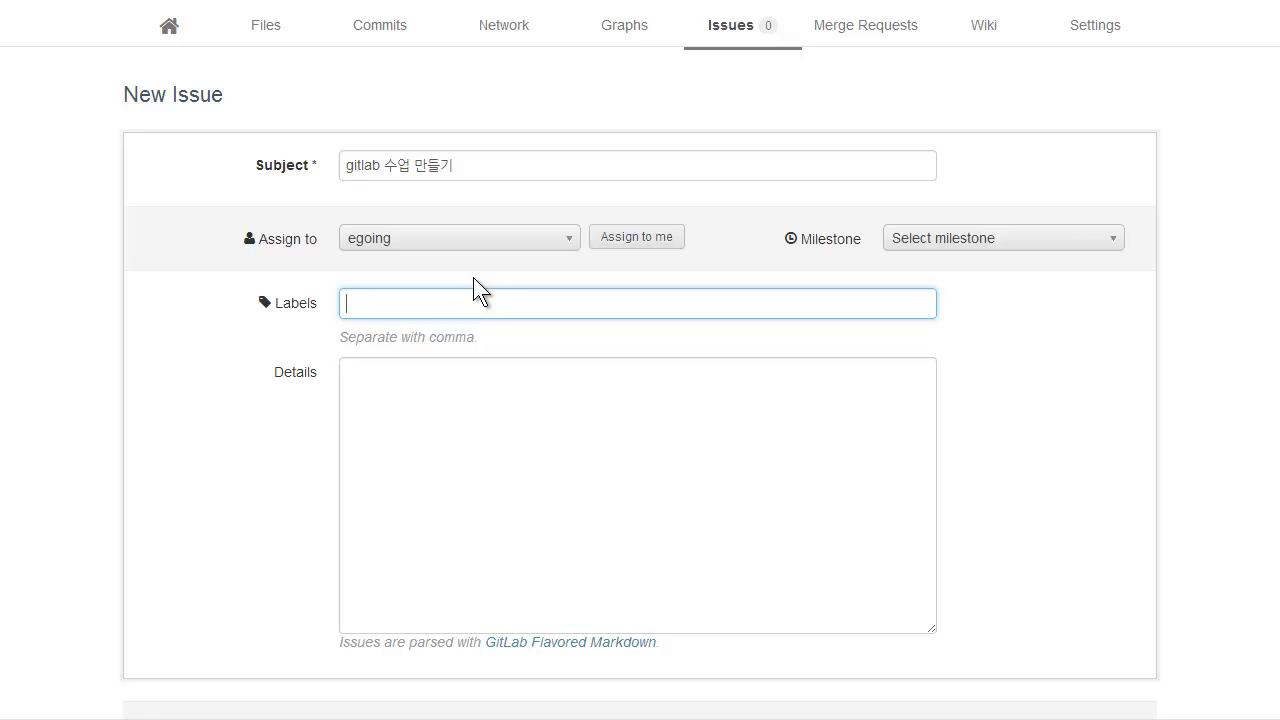
type("개")
key("BackSpace")
key("BackSpace")
type("개선사항, 결하")
type("ㅁ,")
type("bug, ")
type("en")
type("hancement")
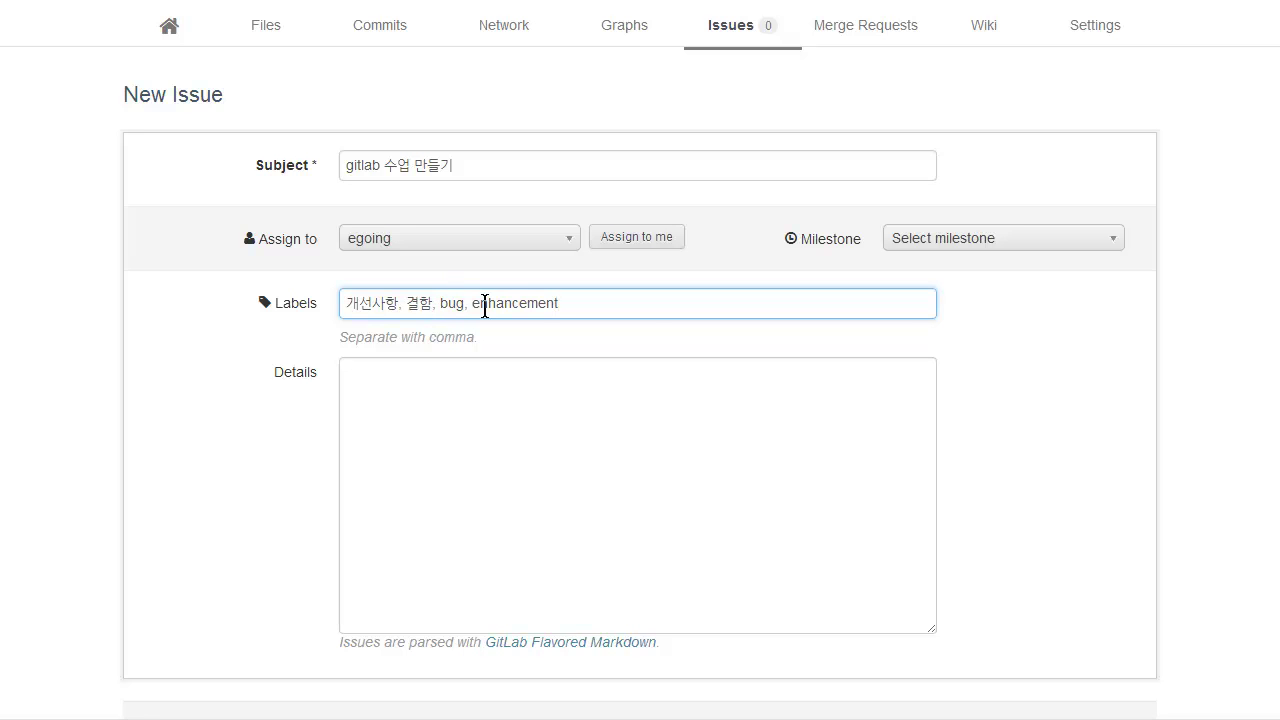
Clear all the entered labels and label the issue "결함" only
key("ctrl+a")
key("BackSpace")
type("개")
key("BackSpace")
key("BackSpace")
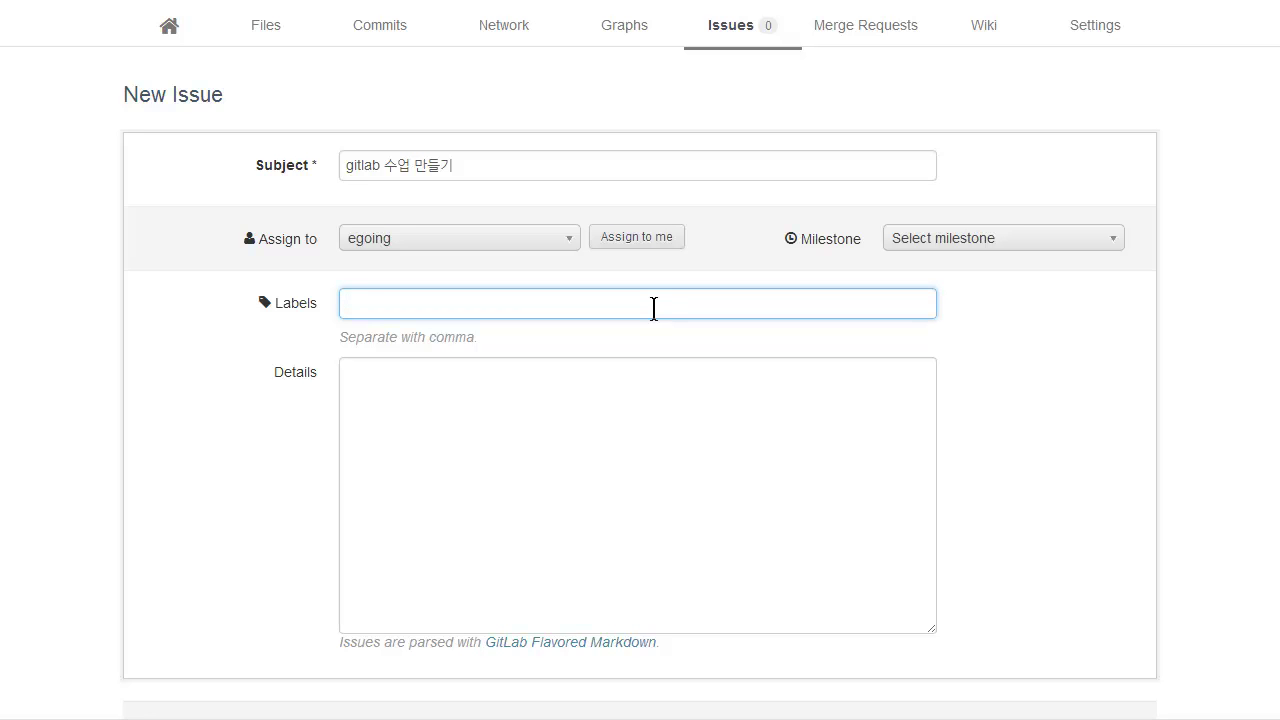
type("결함")
left_click(643, 503)
scroll(643, 486, "up", 1)
scroll(643, 503, "down", 1)
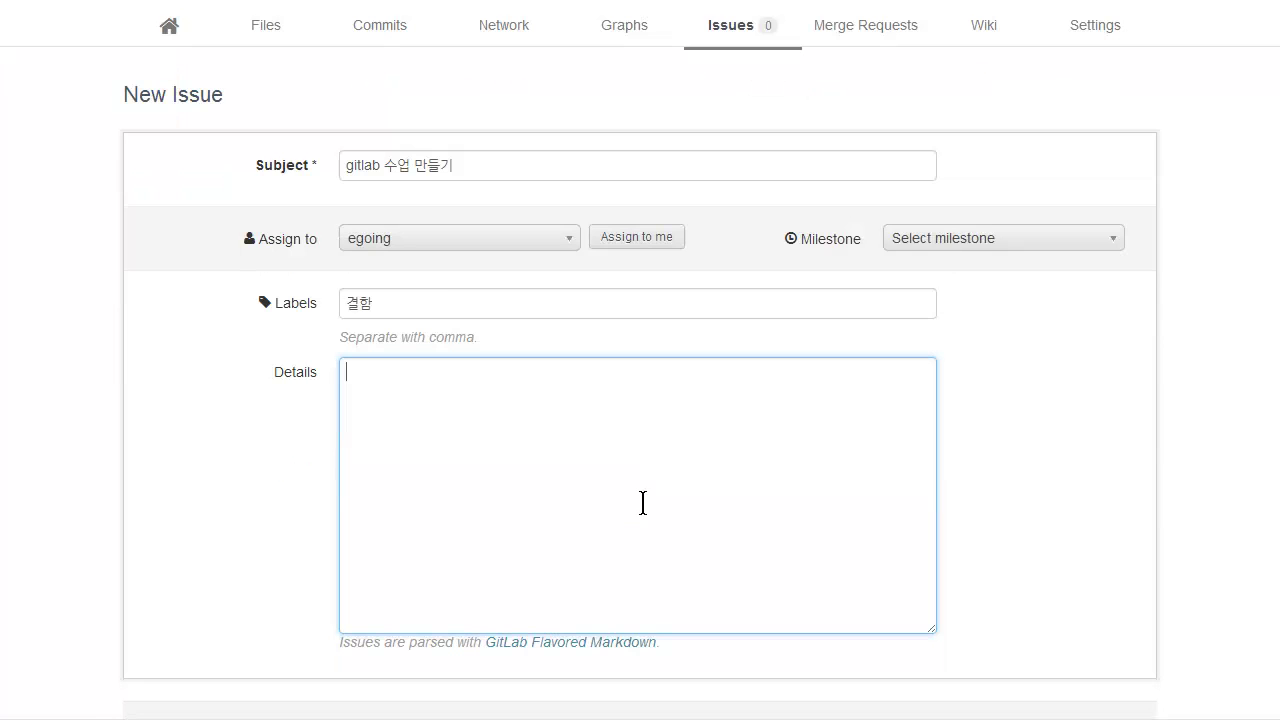
Replace the issue's label with "개선사항"
double_click(448, 306)
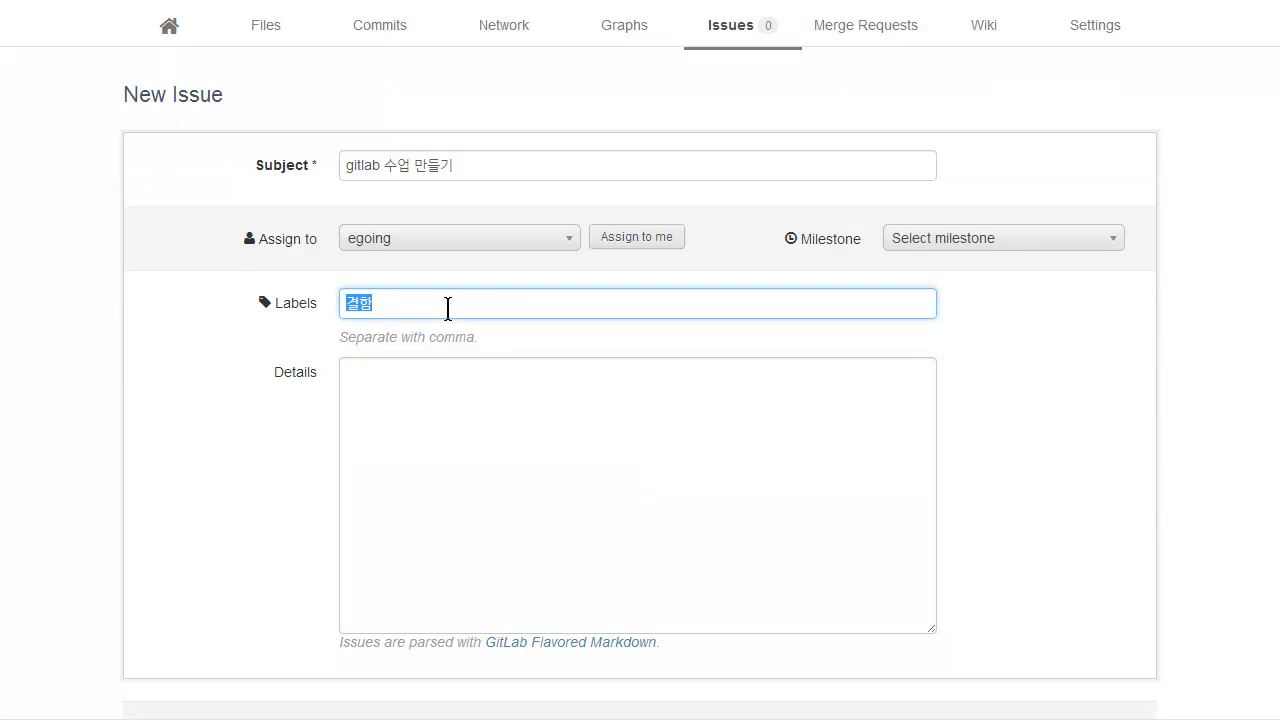
type("개선래")
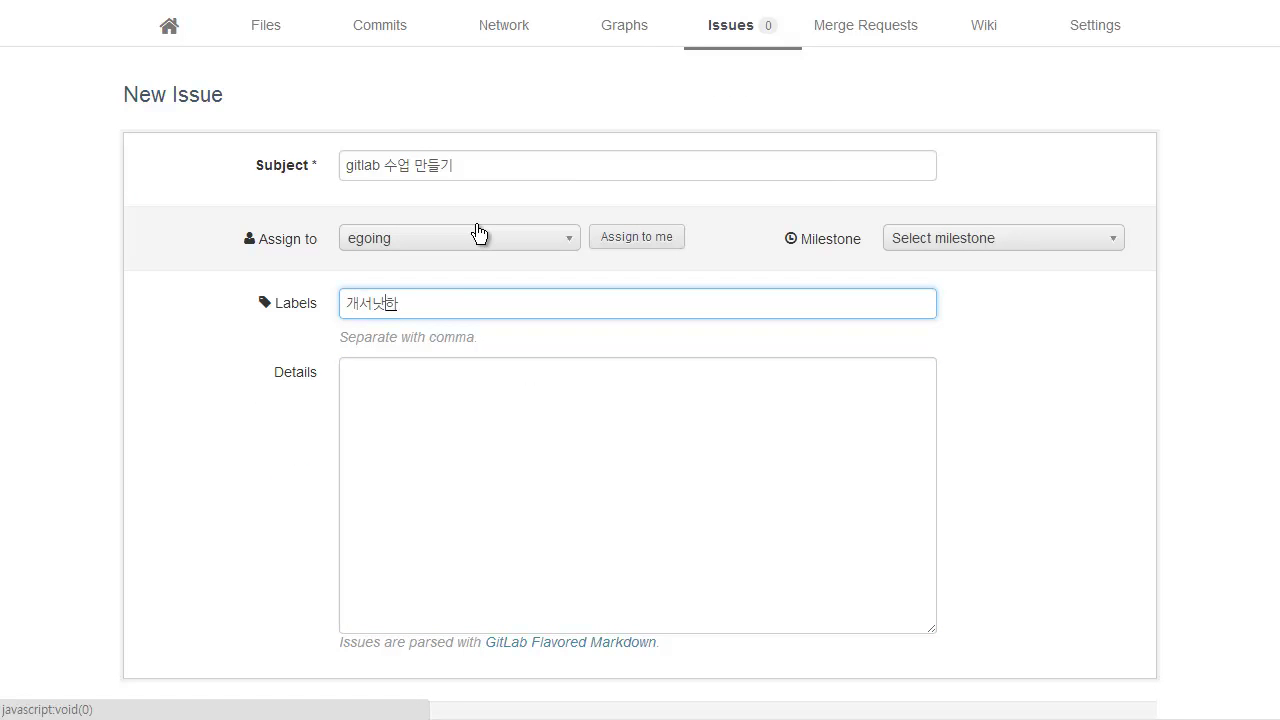
key("BackSpace")
key("BackSpace")
type("사항")
Fill in the issue details with "수업을 만들어야 합니다." and submit the new issue
left_click(497, 406)
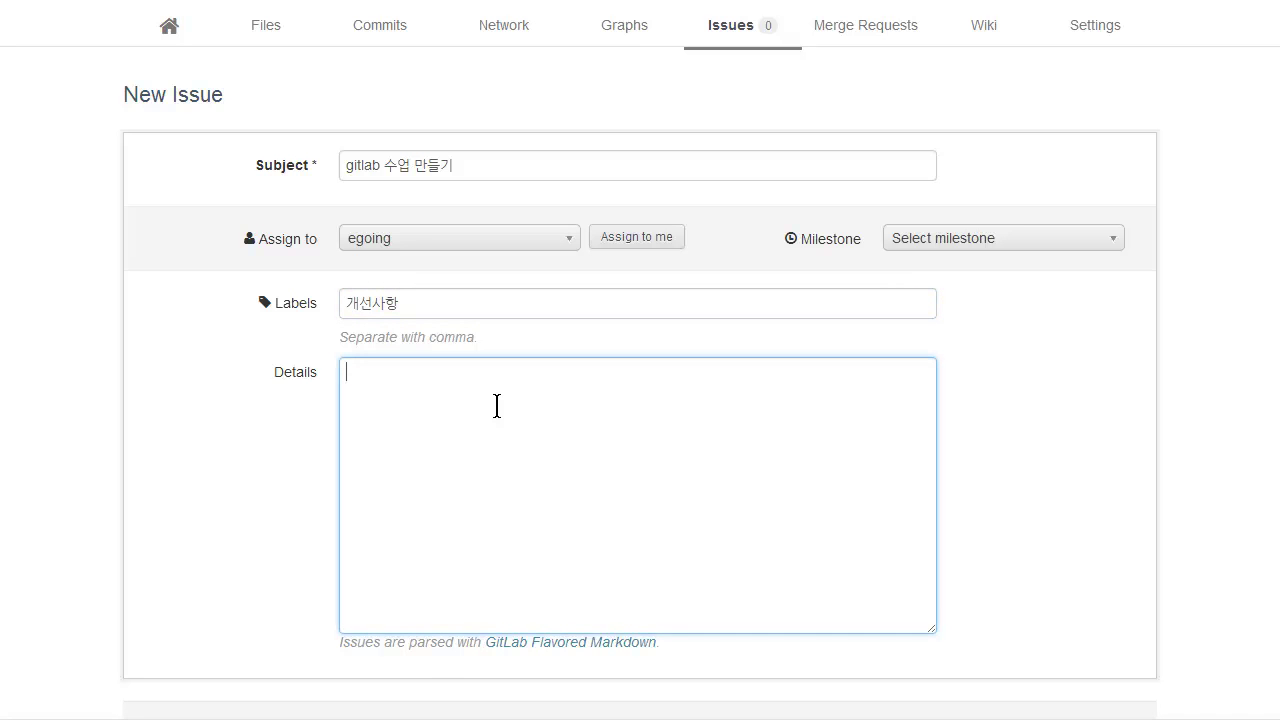
type("수업을 만들어야 합니다.")
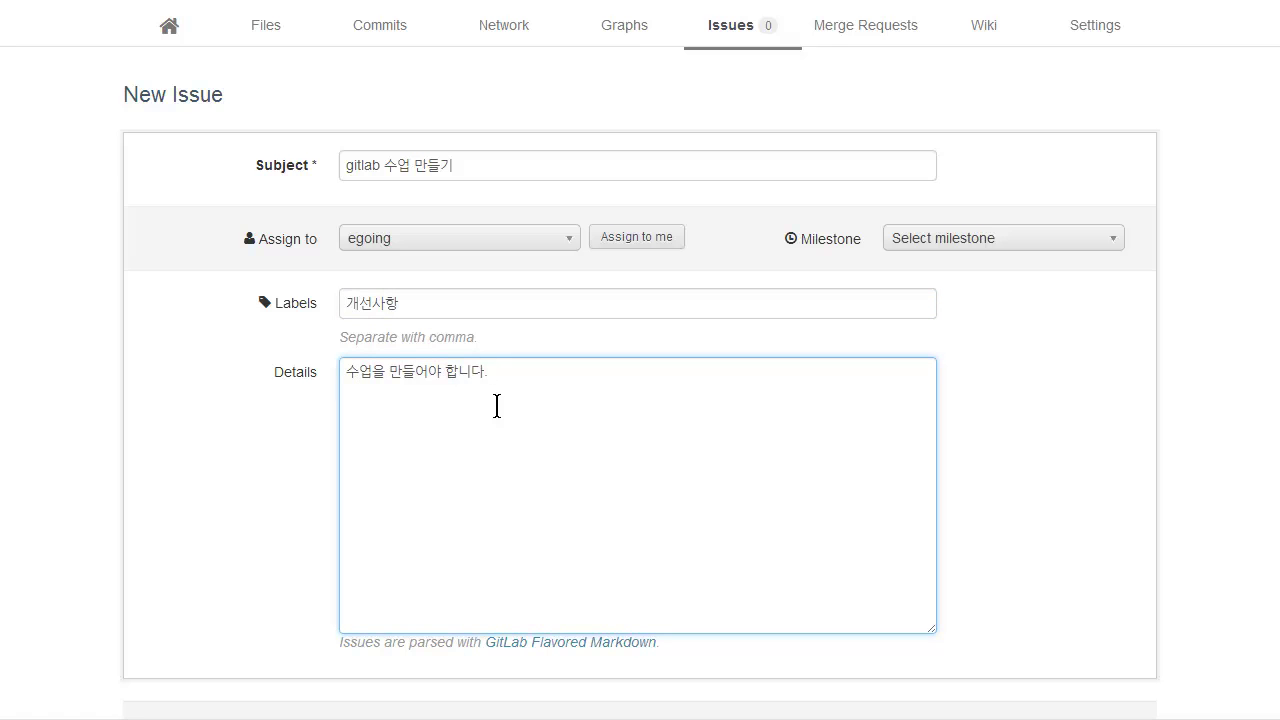
scroll(497, 406, "down", 1)
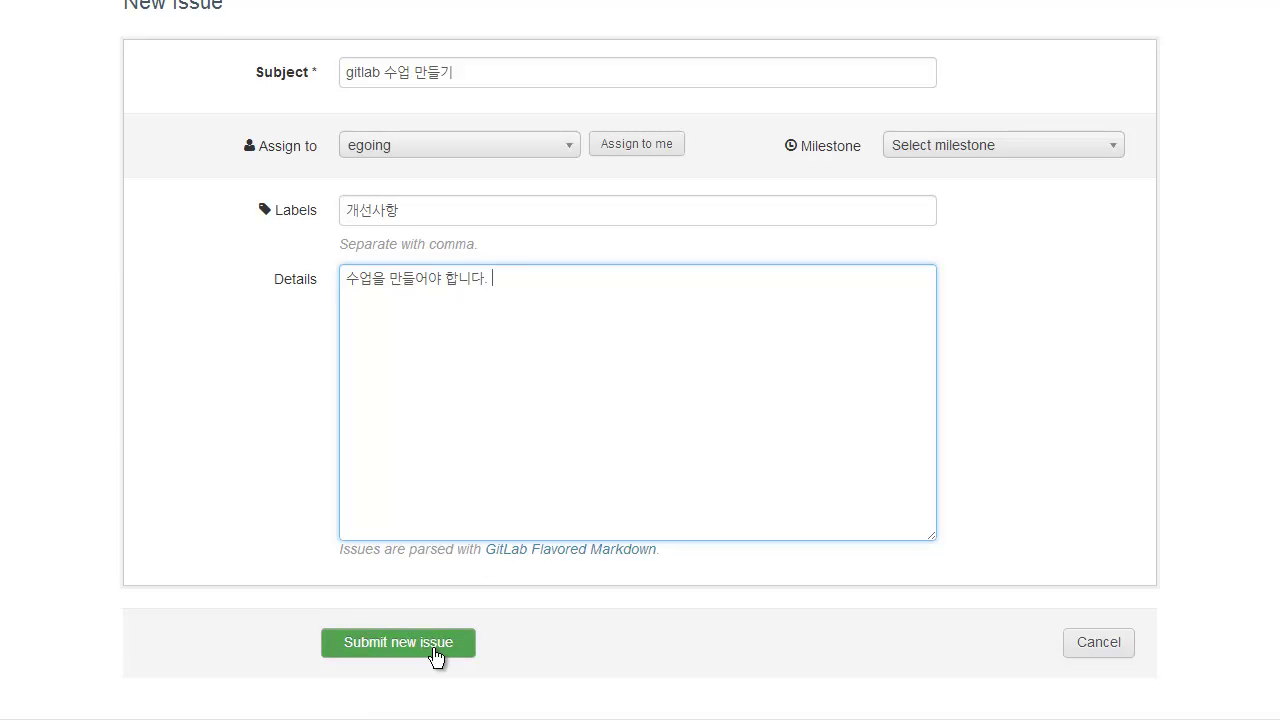
left_click(434, 650)
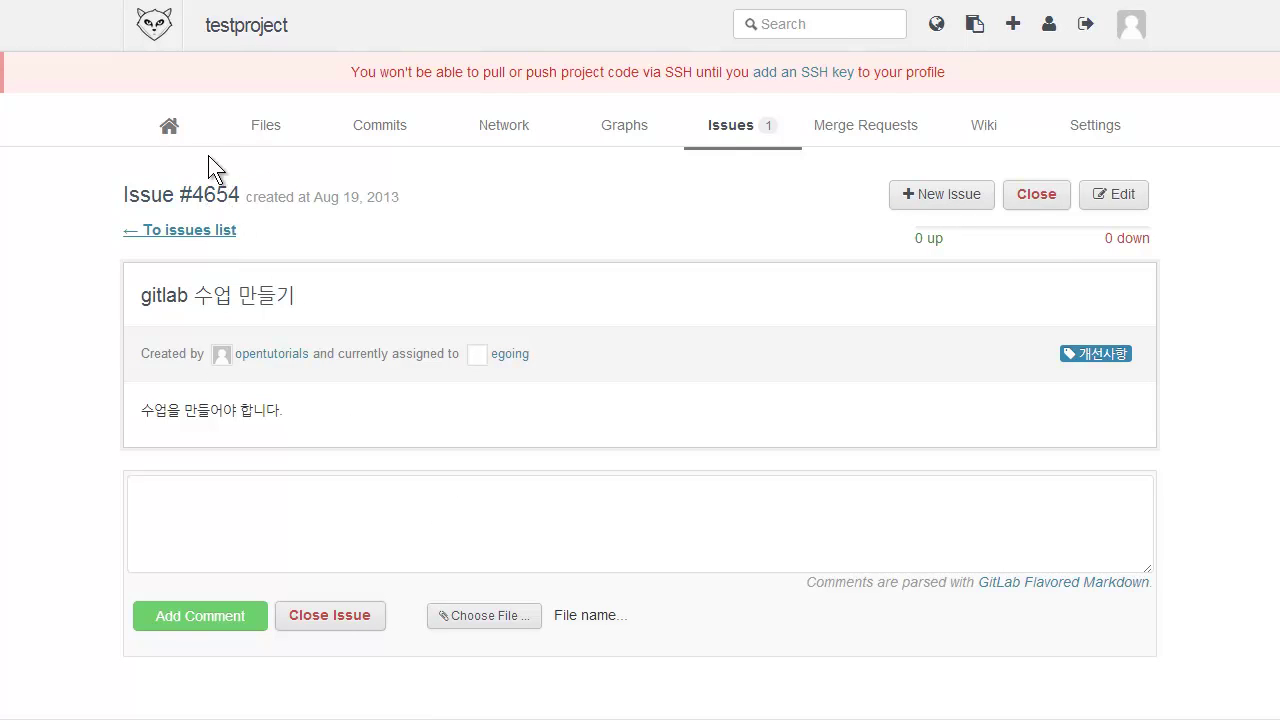
Close the "gitlab 수업 만들기" issue from testproject's issue list and show the closed issues
left_click(204, 232)
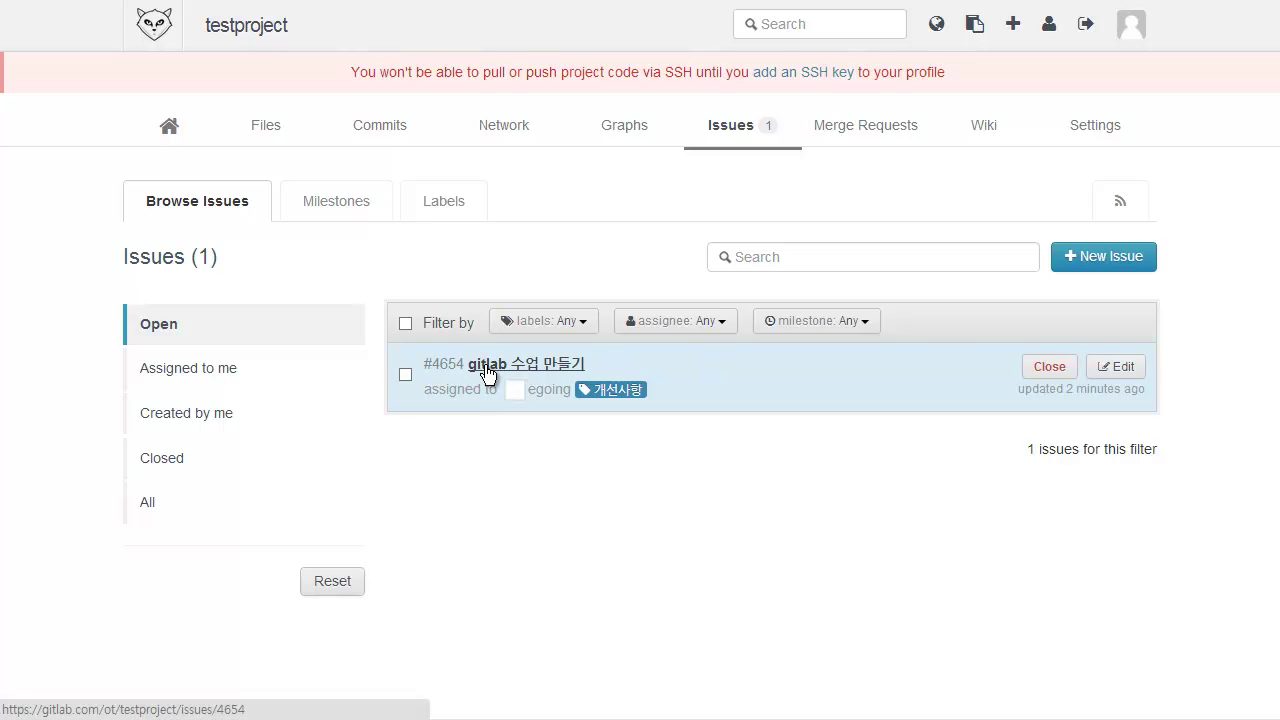
left_click(1056, 369)
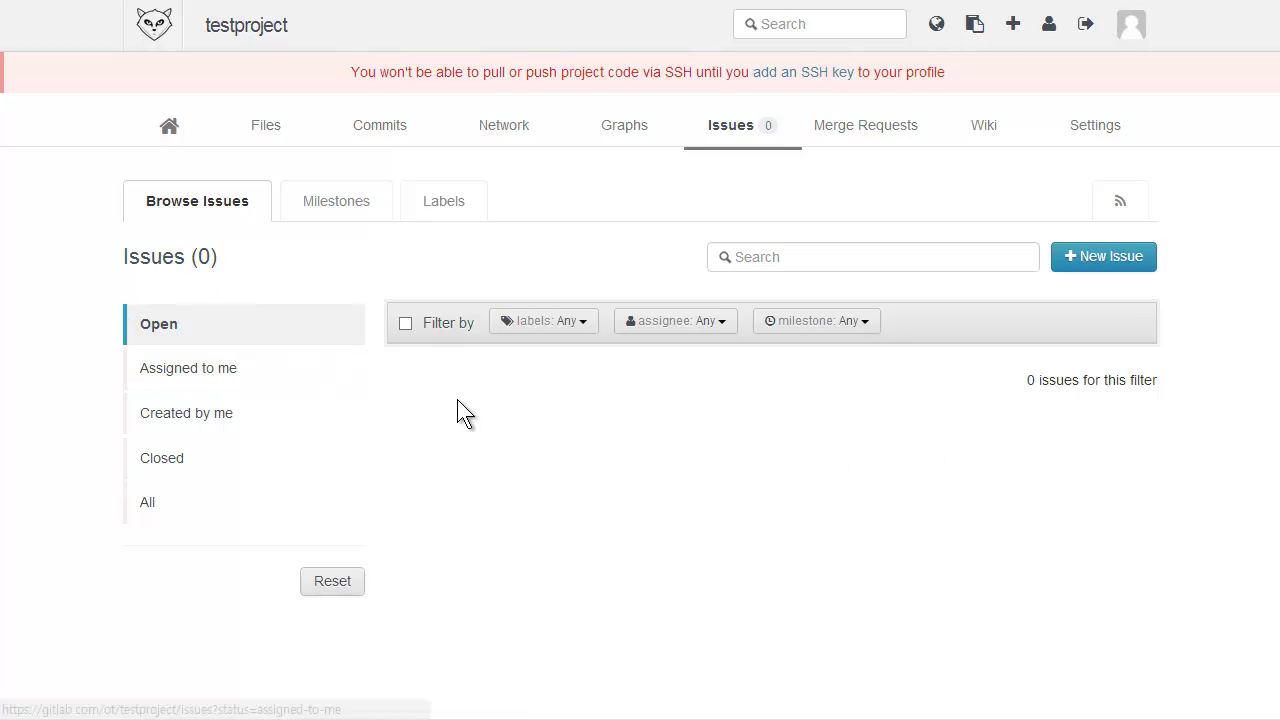
left_click(195, 468)
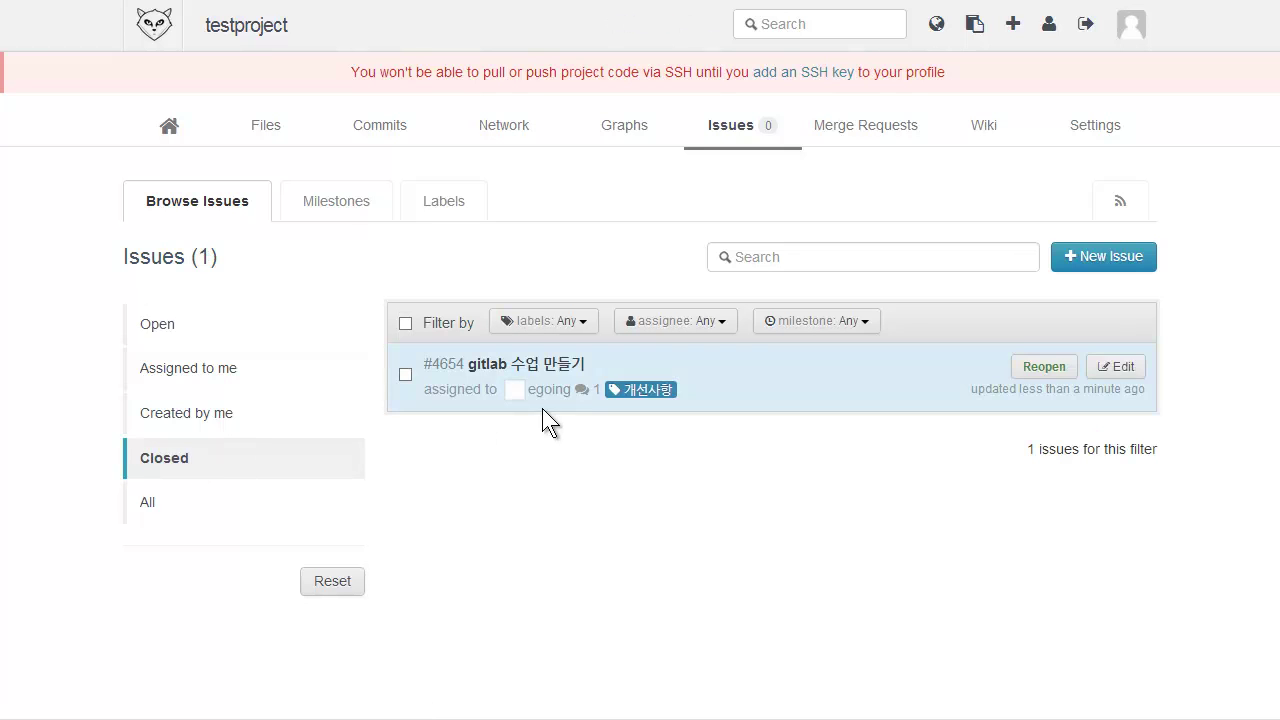
mouse_move(699, 375)
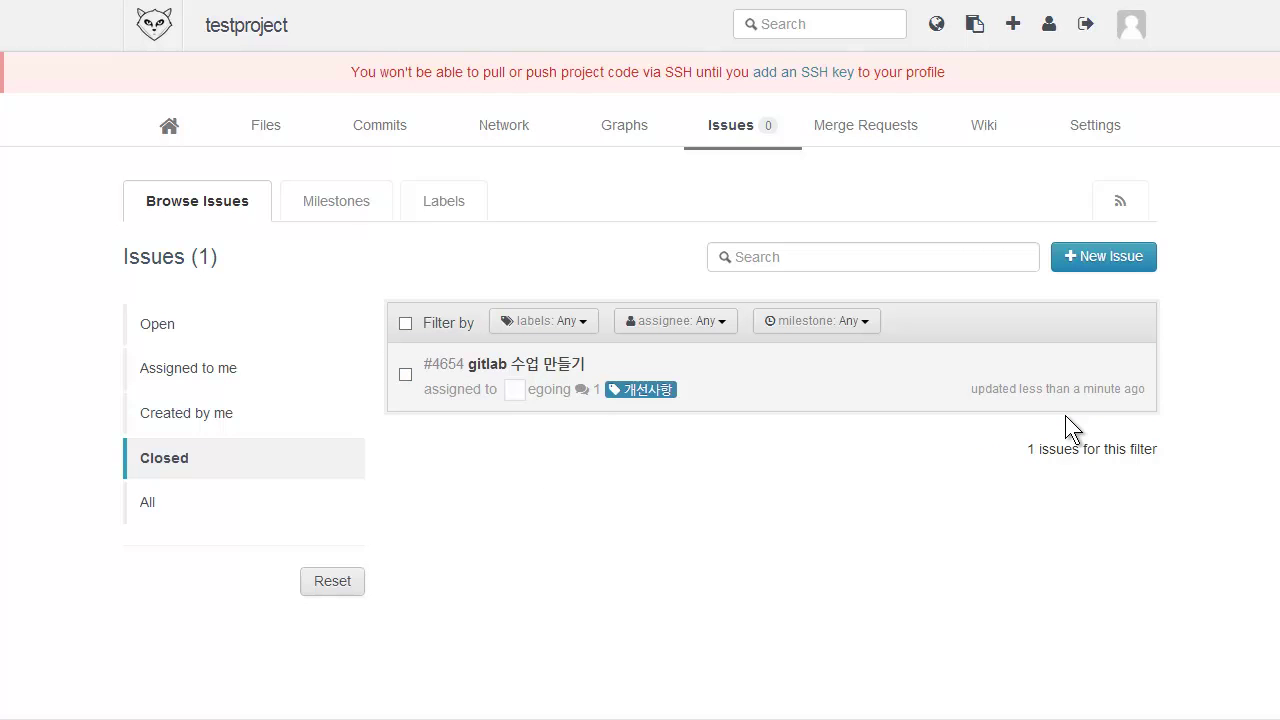
Reopen the closed "gitlab 수업 만들기" issue and show testproject's open issues
mouse_move(1018, 381)
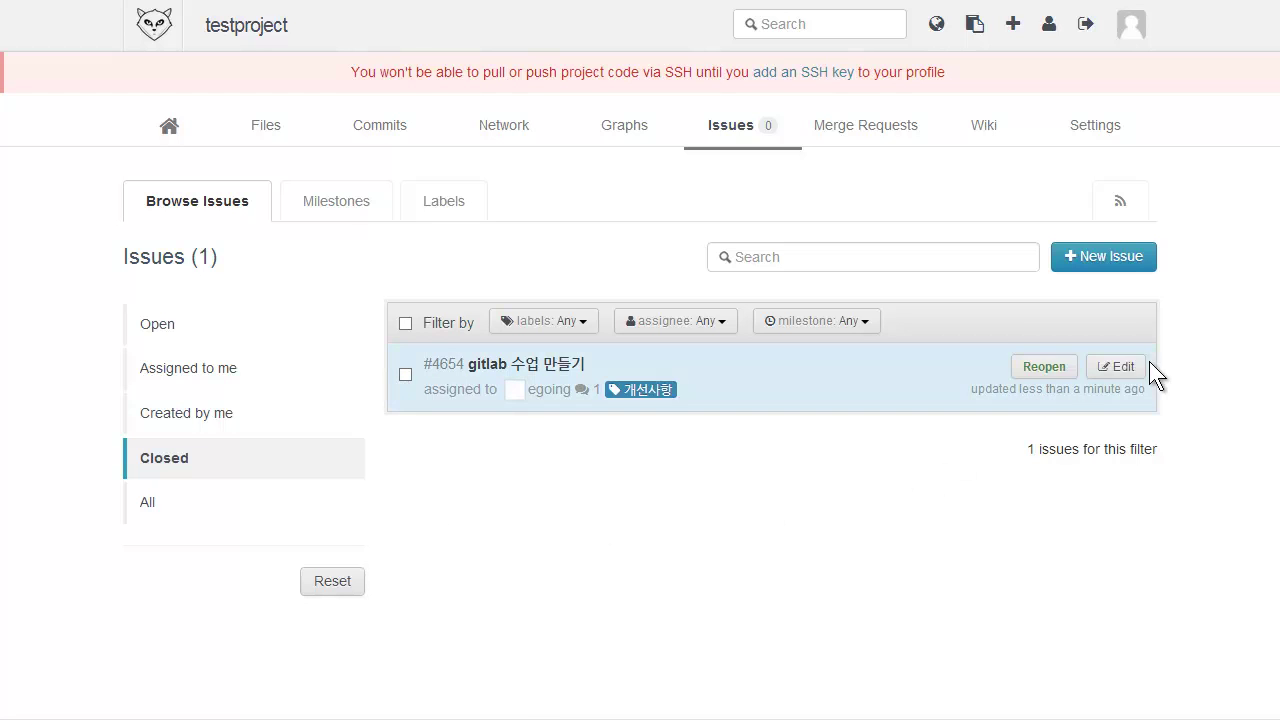
left_click(1062, 367)
left_click(162, 330)
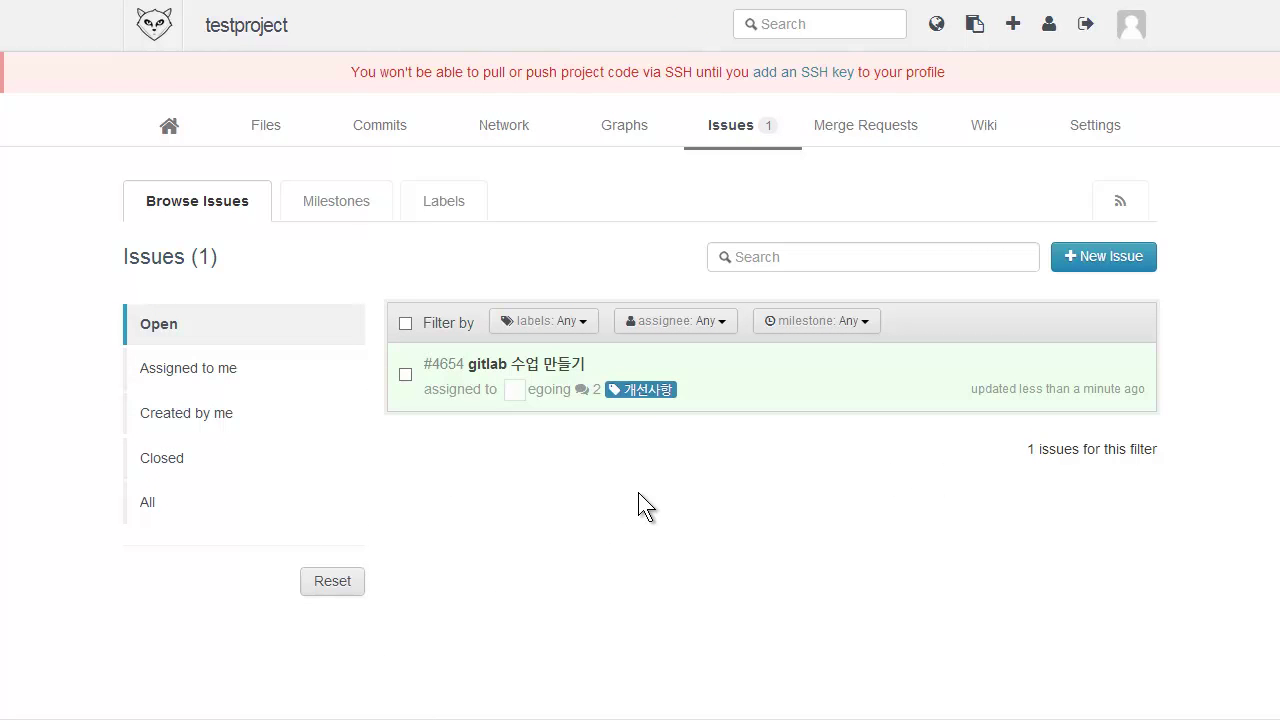
Open the "gitlab 수업 만들기" issue for editing and look over its subject, assignee, milestone, labels and details fields
mouse_move(786, 395)
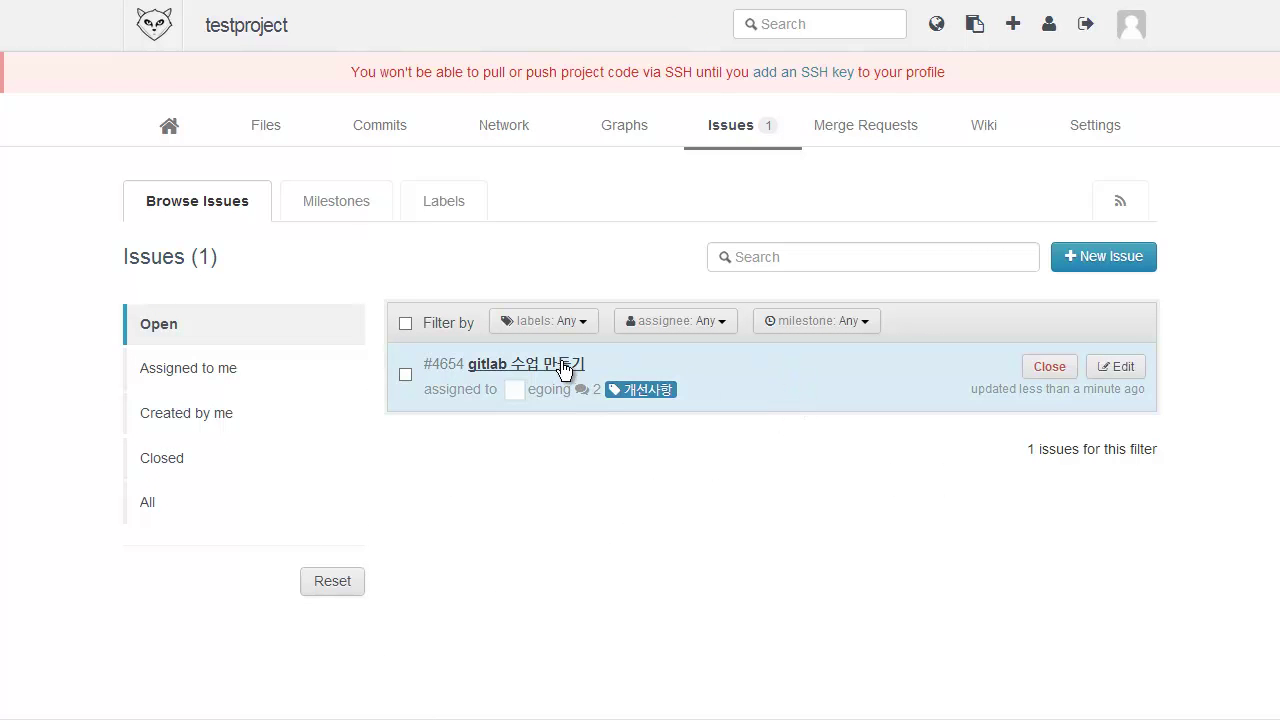
left_click(1135, 368)
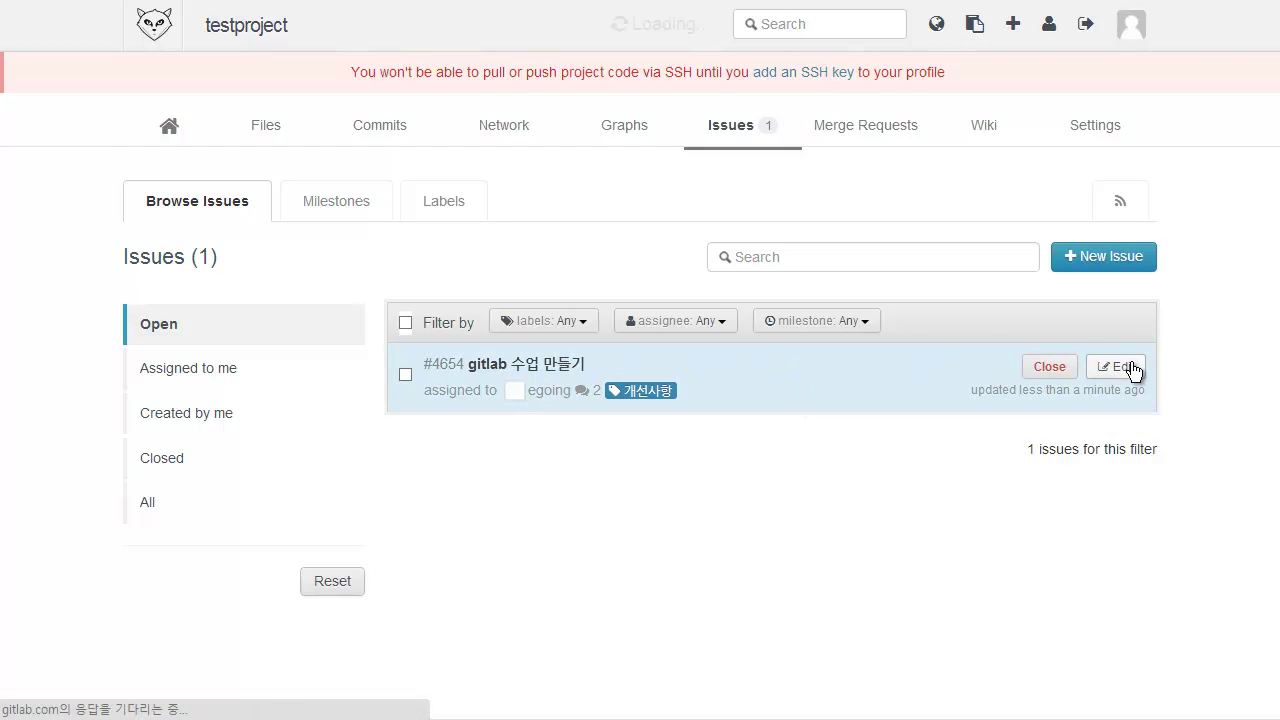
scroll(491, 502, "down", 2)
left_click(587, 382)
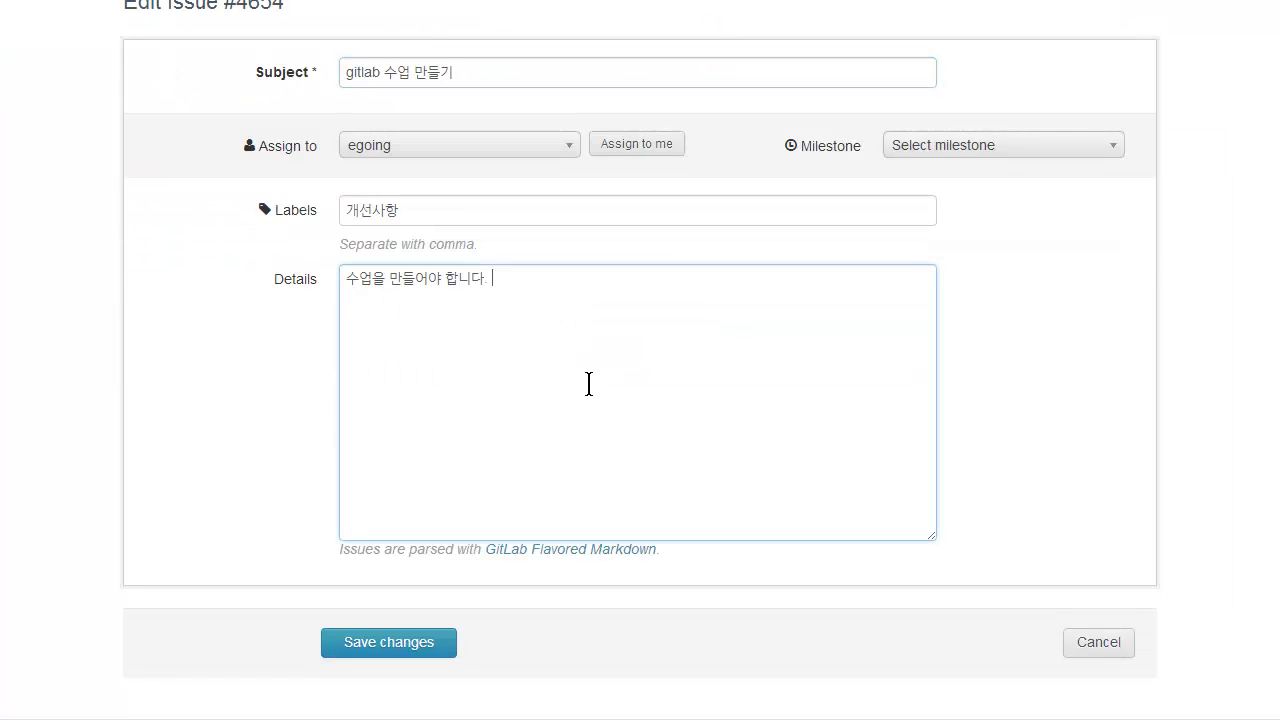
scroll(650, 418, "up", 1)
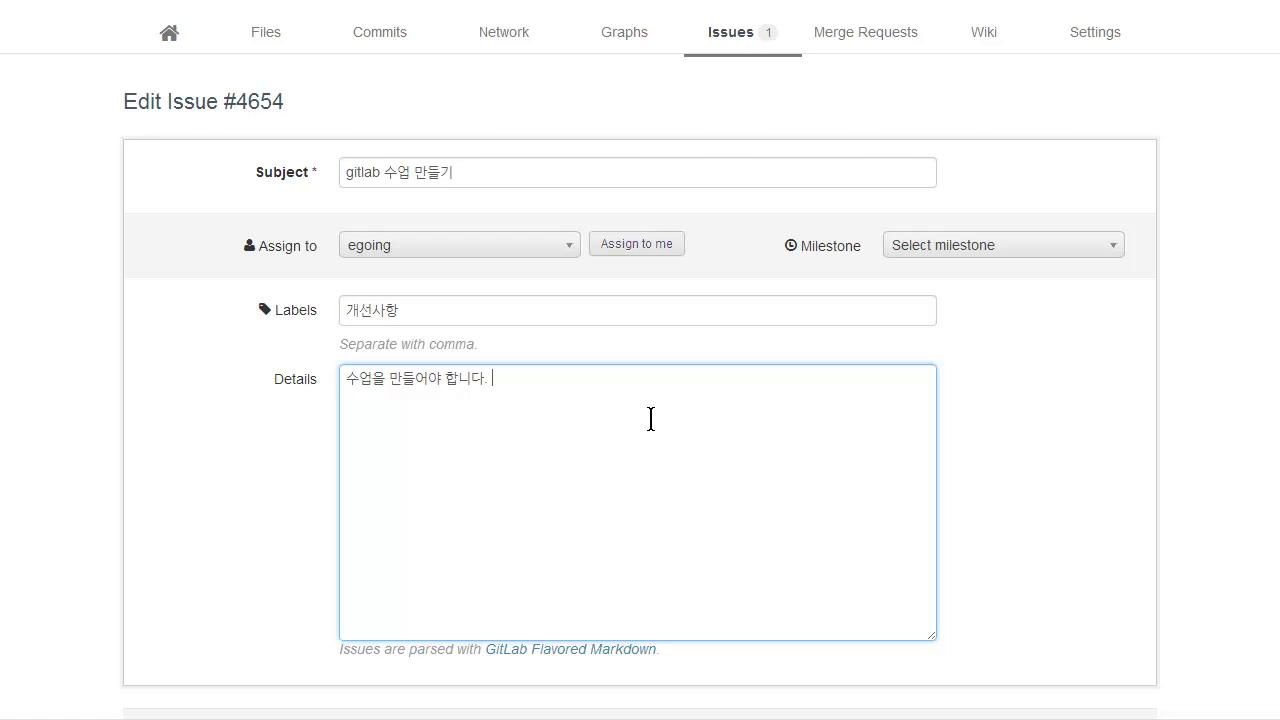
scroll(630, 418, "up", 1)
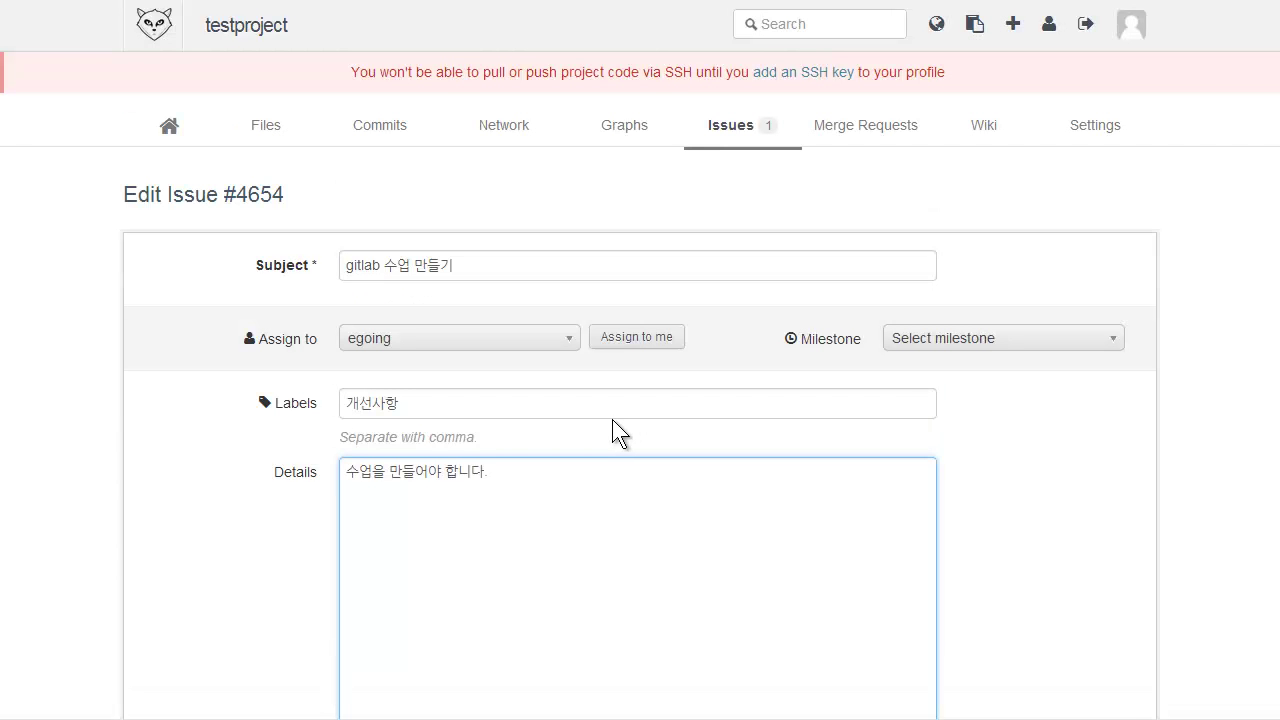